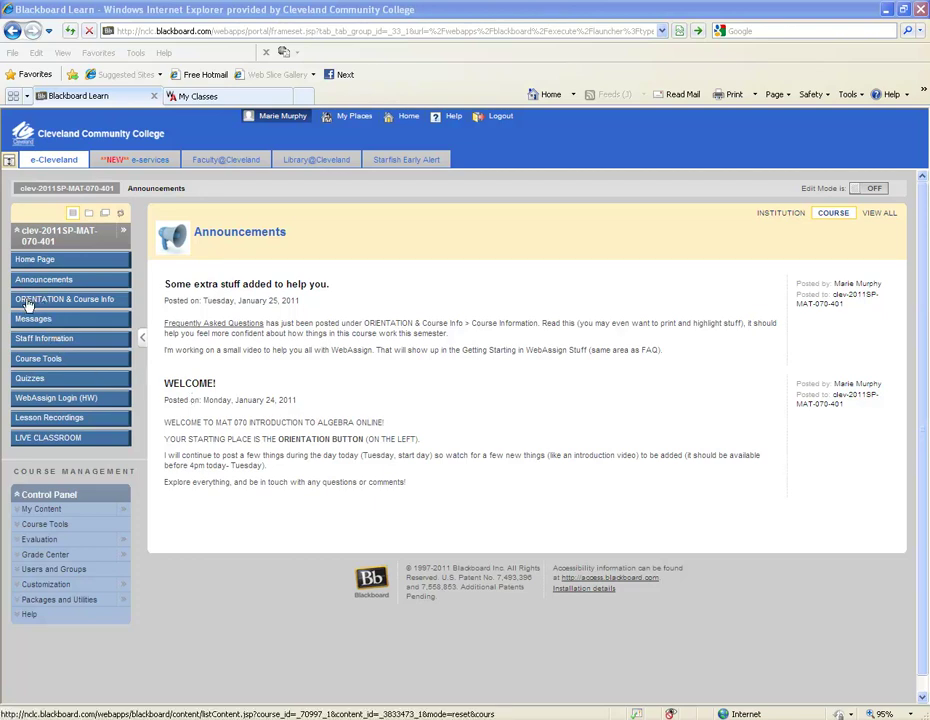
# Go to ORIENTATION & Course Info > COURSE INFORMATION and launch the Student Quick Start Guide for WebAssign
pyautogui.click(108, 302)
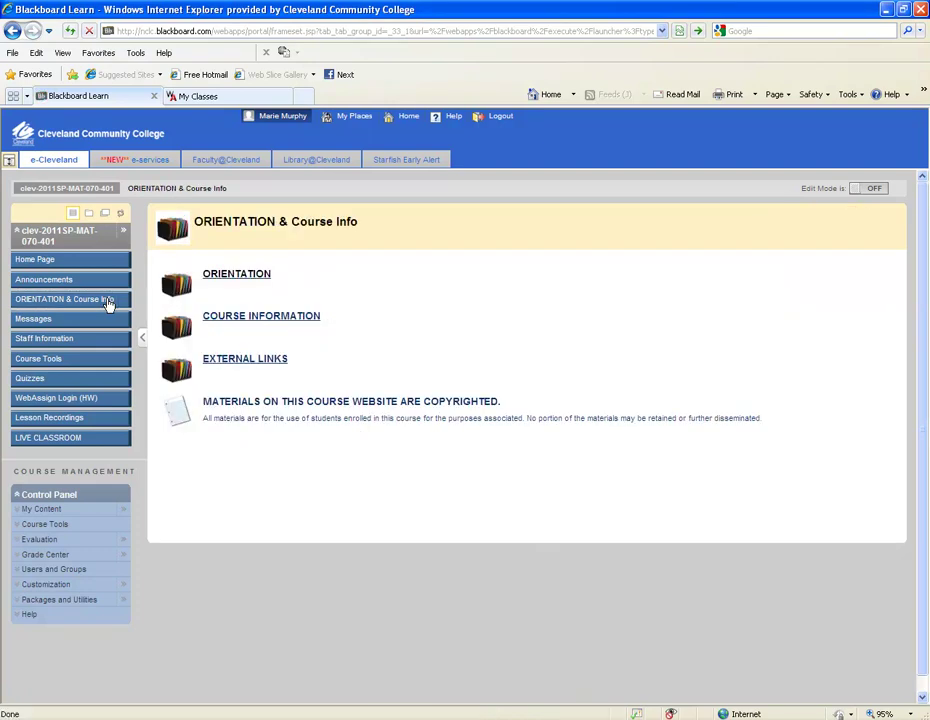
pyautogui.click(256, 317)
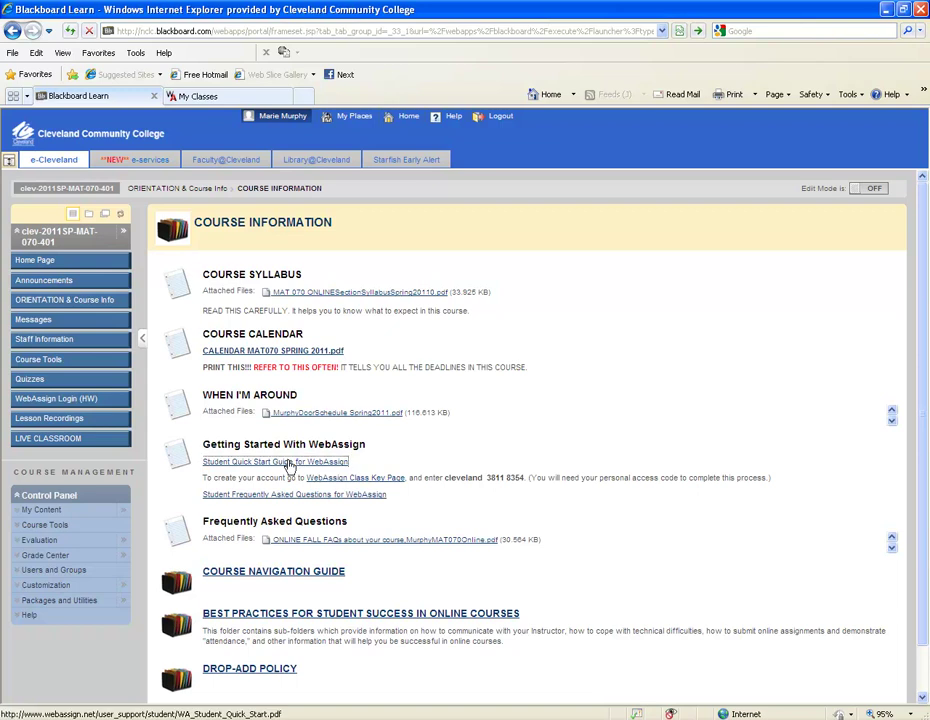
pyautogui.click(287, 464)
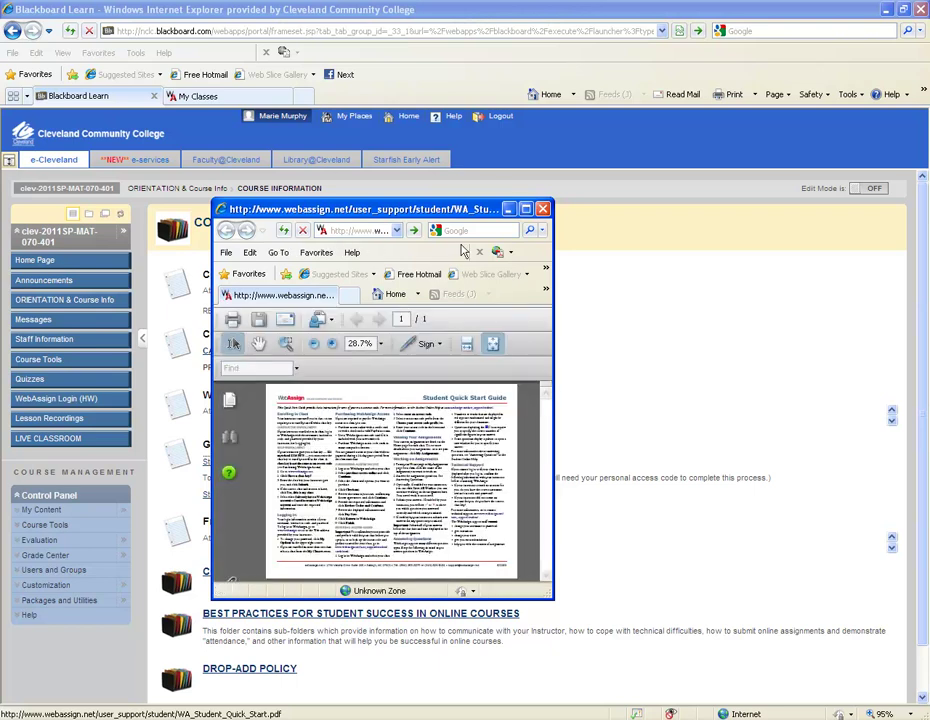
# Maximize the Quick Start Guide PDF to read it, close it, and select the guide link again
pyautogui.click(526, 210)
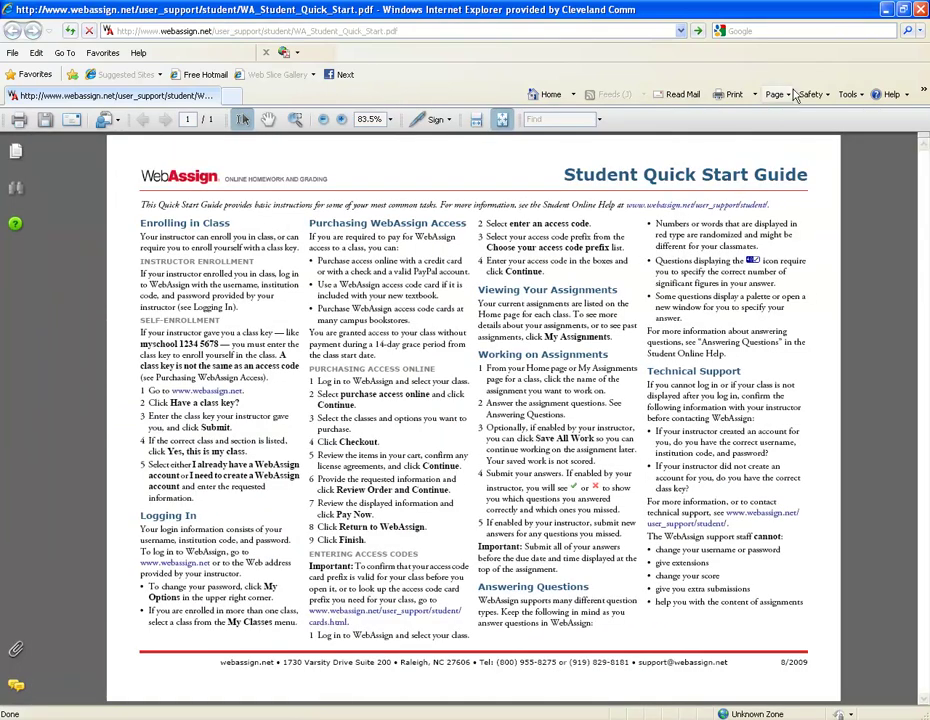
pyautogui.click(921, 9)
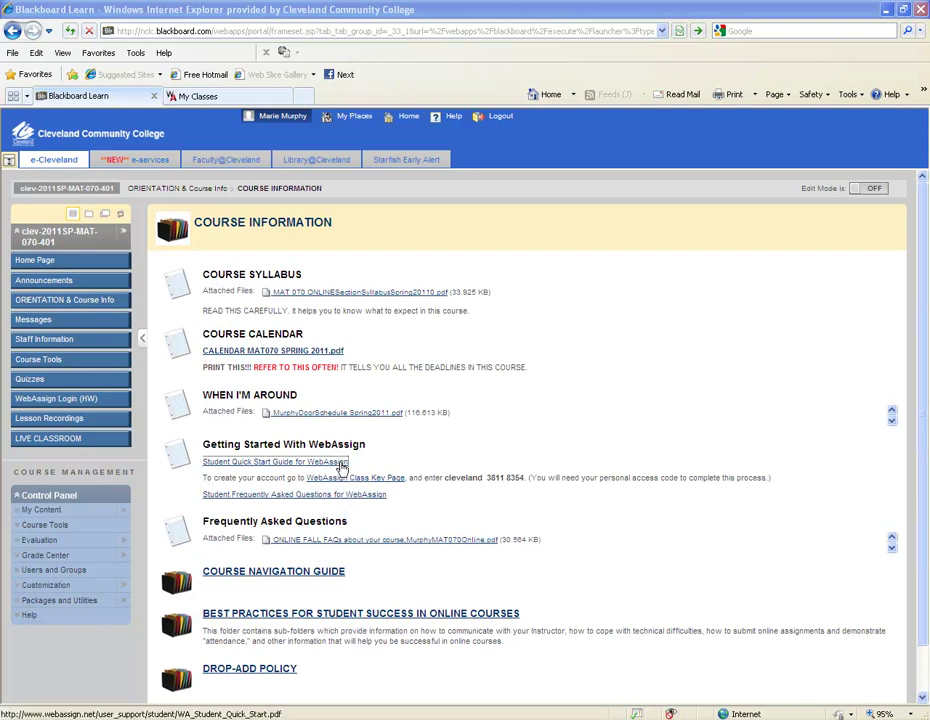
pyautogui.click(344, 463)
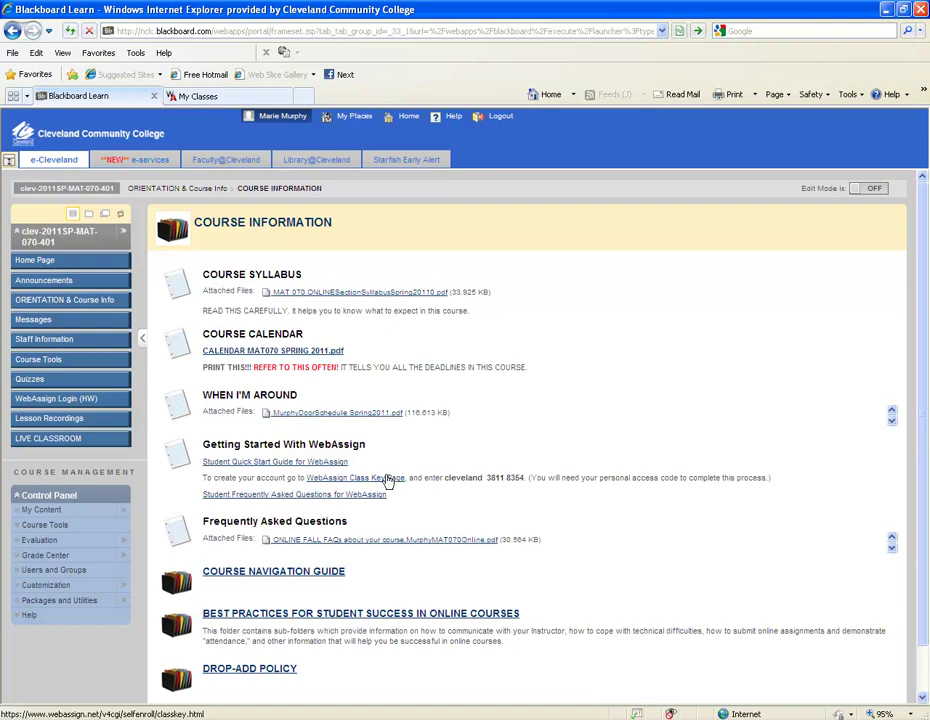
pyautogui.click(364, 481)
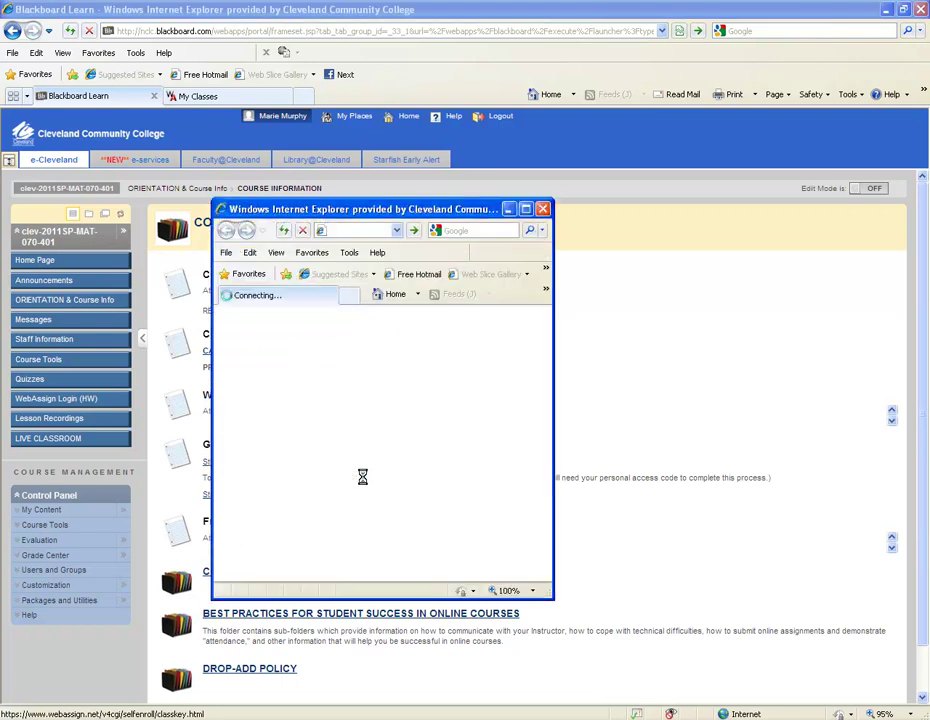
pyautogui.click(525, 209)
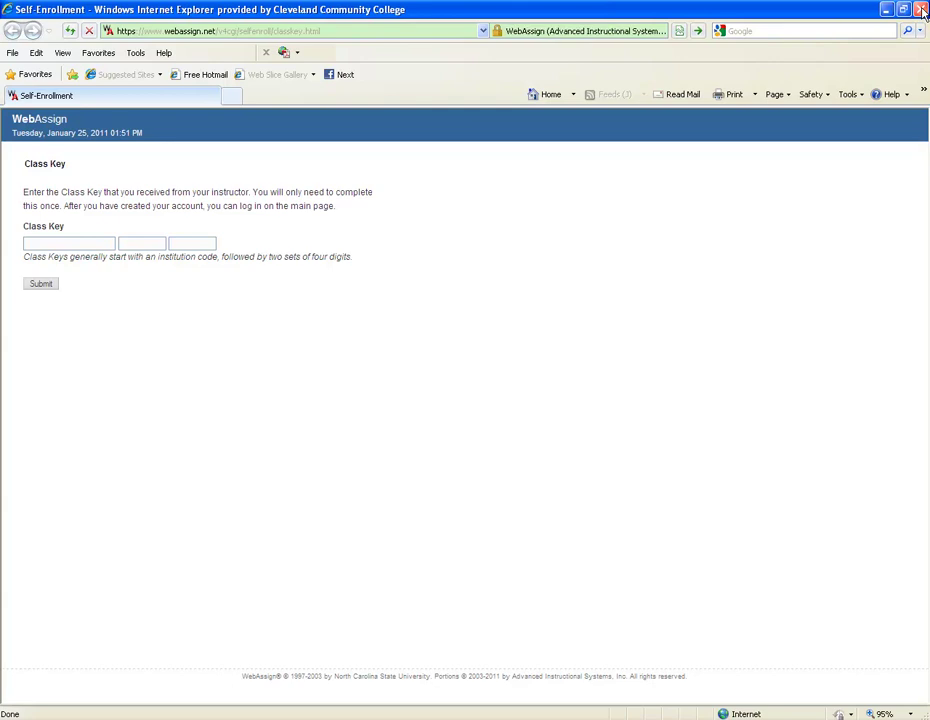
pyautogui.click(922, 10)
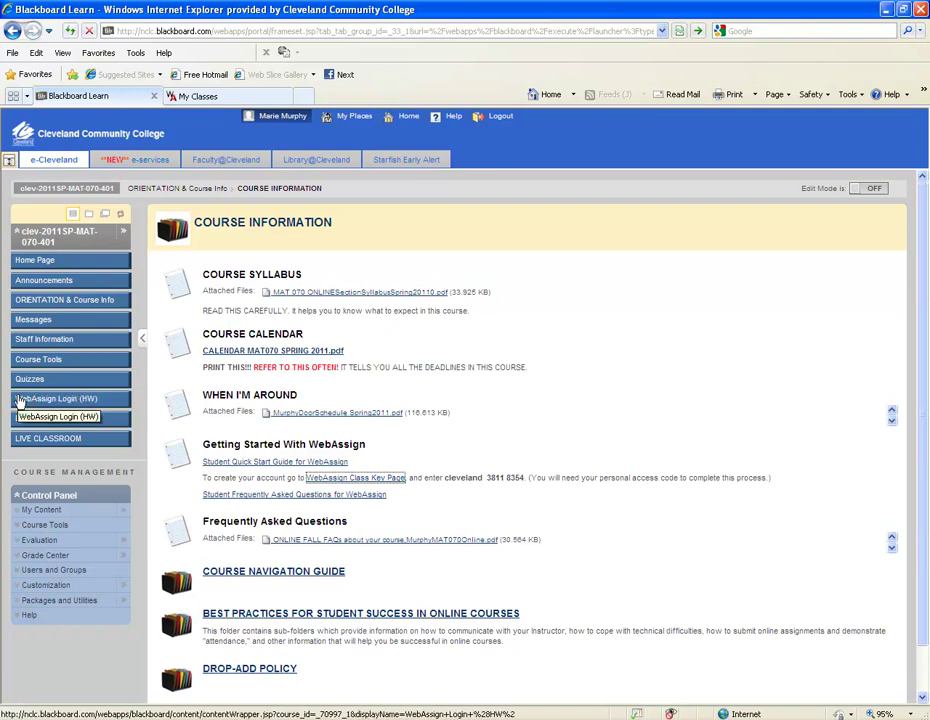
# Open WebAssign Login (HW) from the course menu and scroll down its page
pyautogui.click(69, 401)
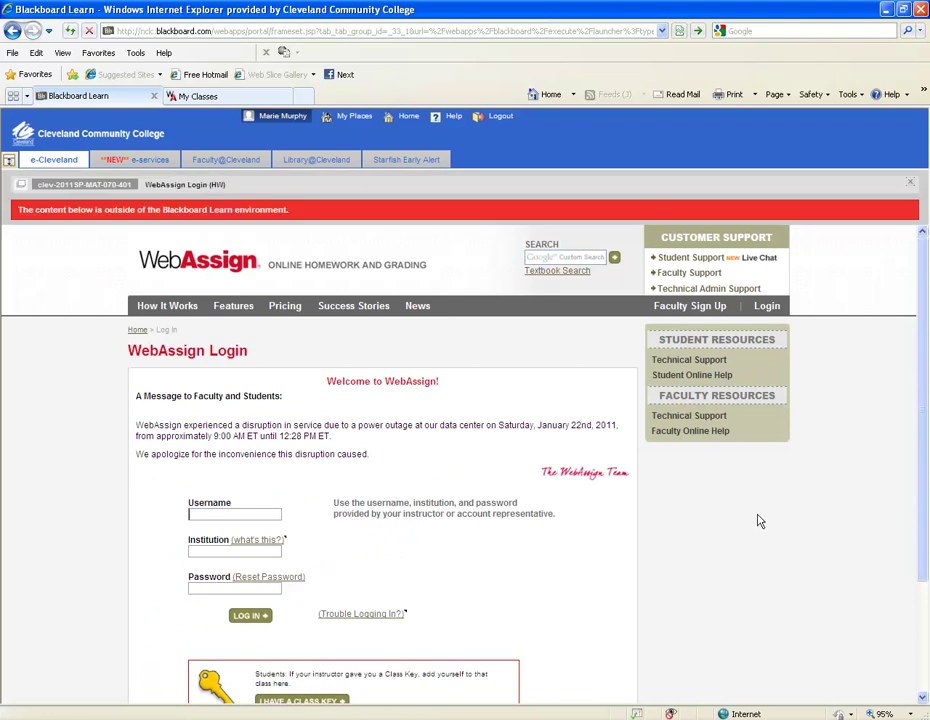
pyautogui.scroll(-3, 804, 525)
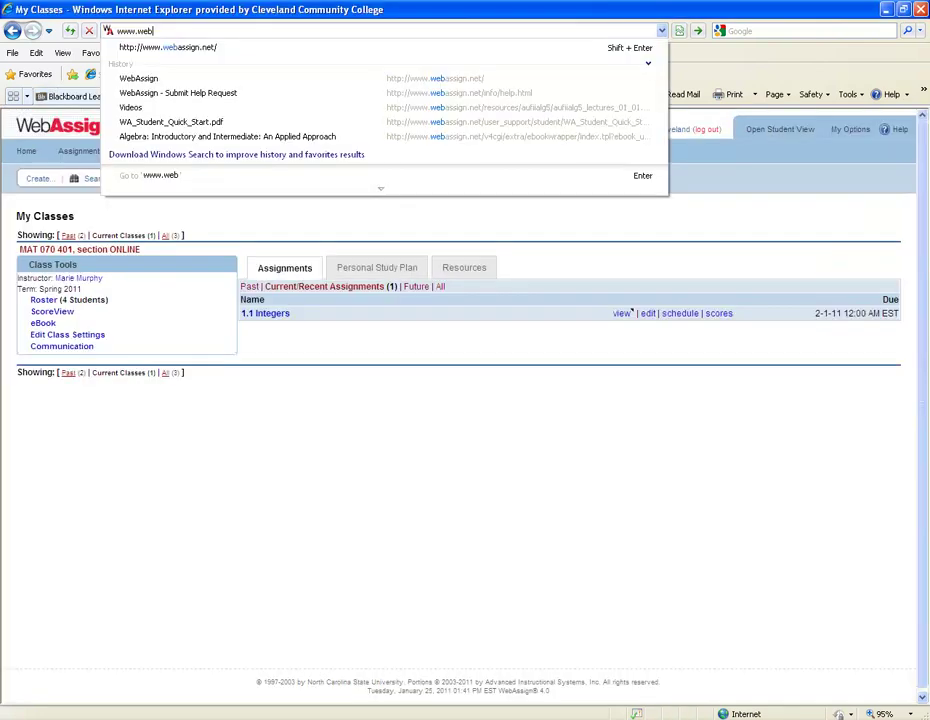
pyautogui.click(268, 47)
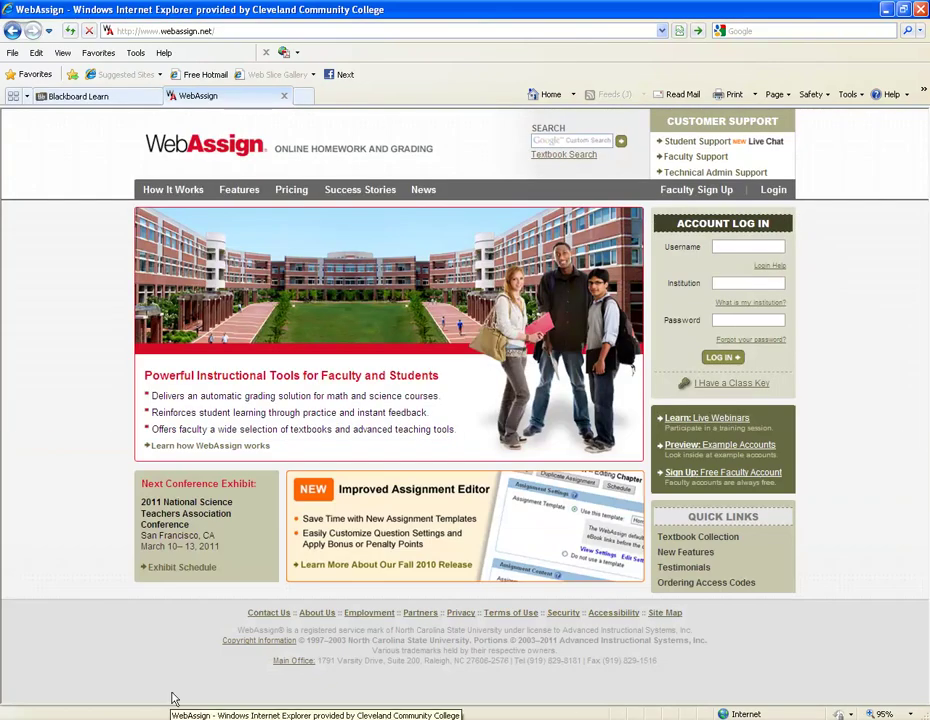
# Back in the course tab, choose I HAVE A CLASS KEY, enter the class key, and submit it
pyautogui.click(132, 95)
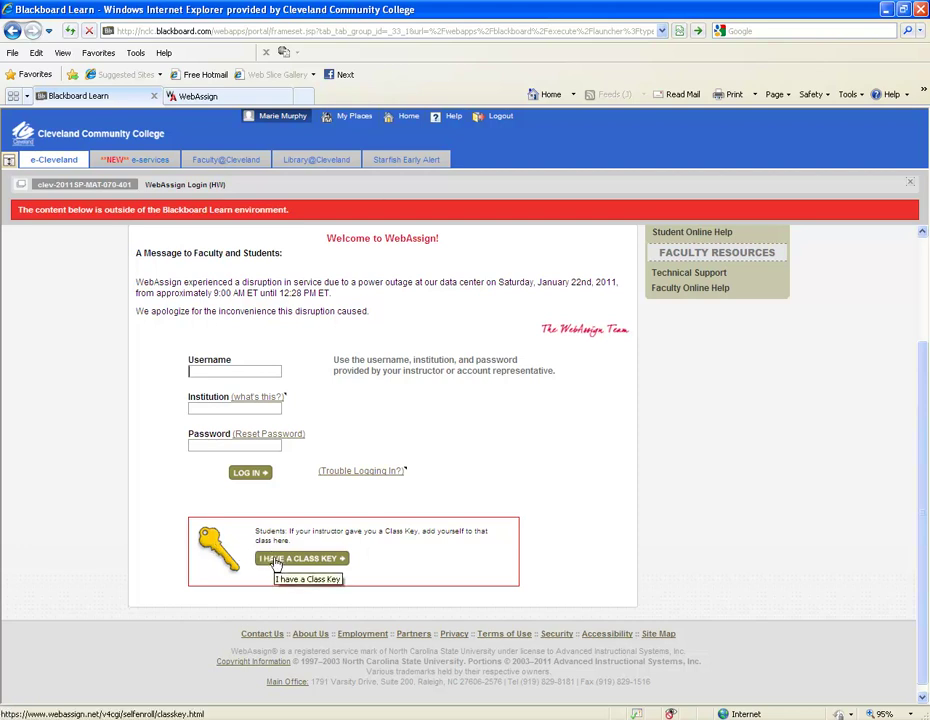
pyautogui.click(277, 562)
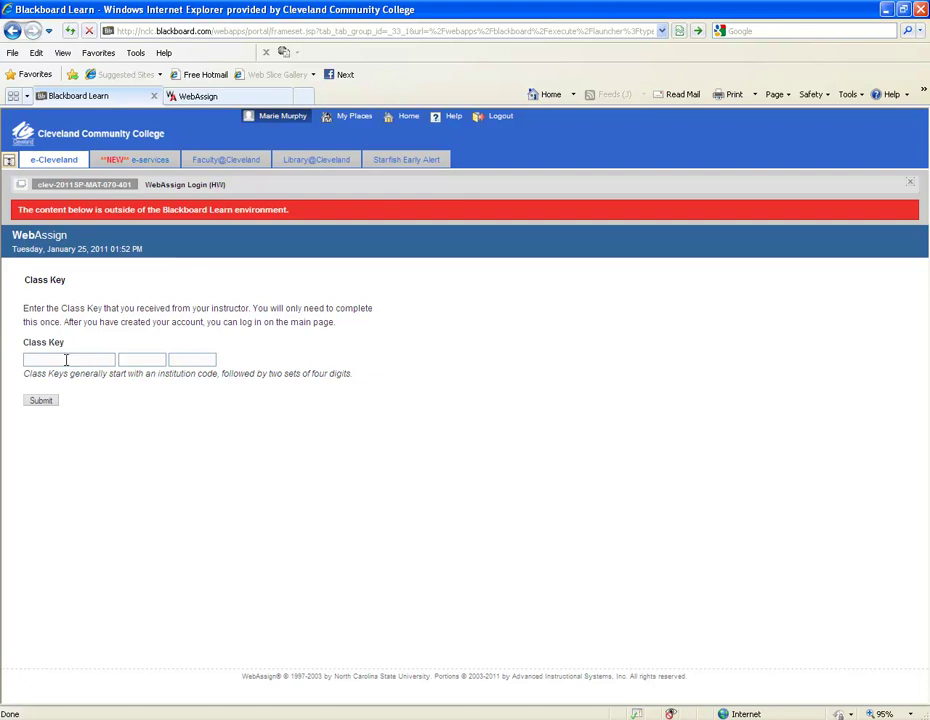
pyautogui.click(50, 400)
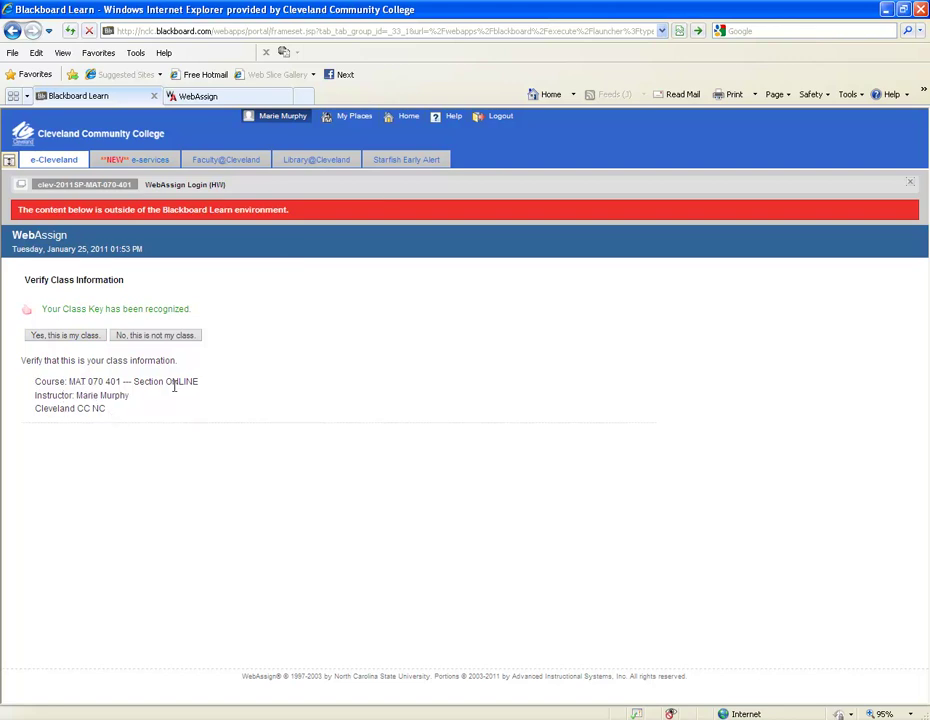
# Confirm this is the class and choose to create a new WebAssign account
pyautogui.click(35, 338)
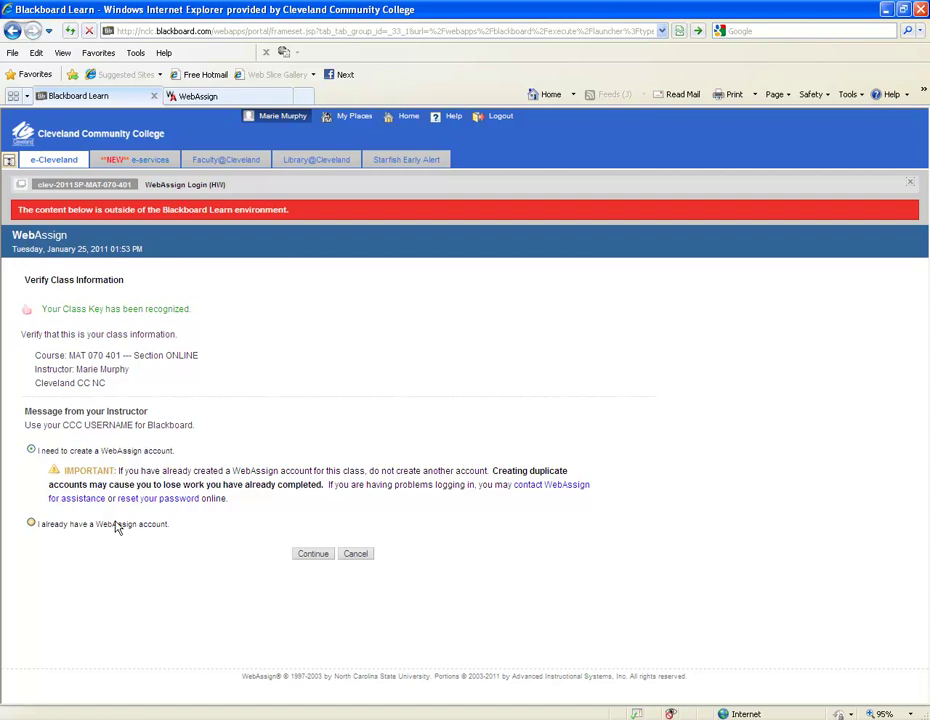
pyautogui.click(32, 523)
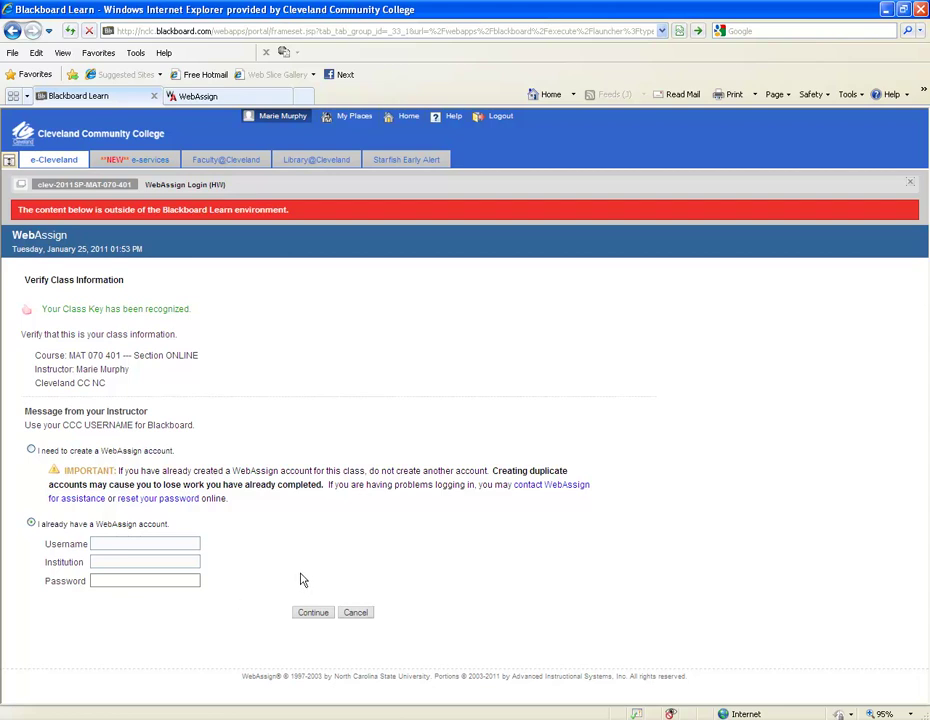
pyautogui.click(31, 451)
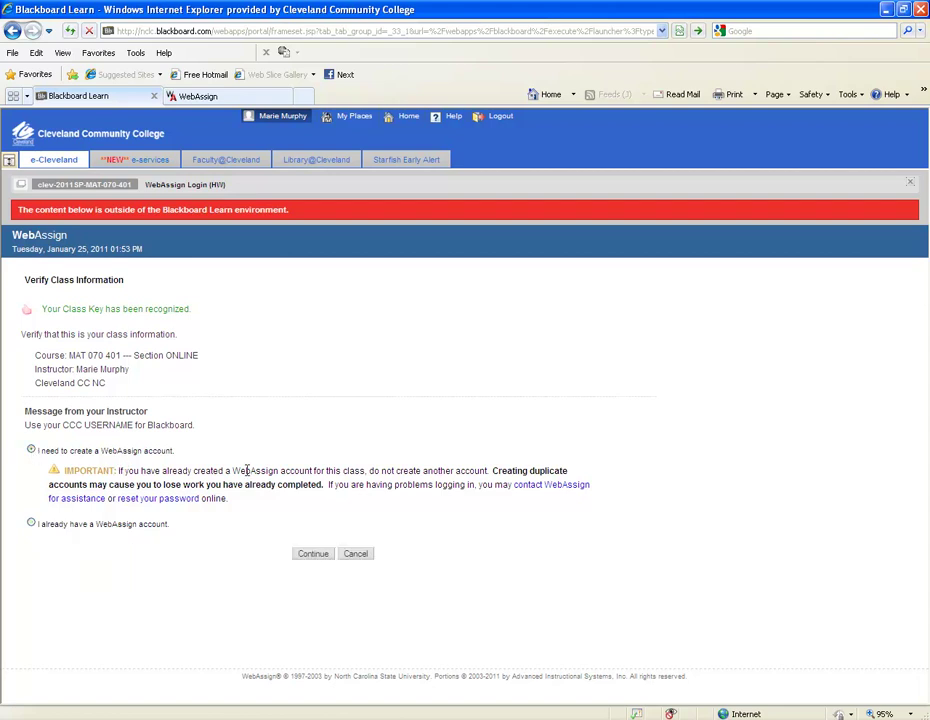
pyautogui.click(312, 556)
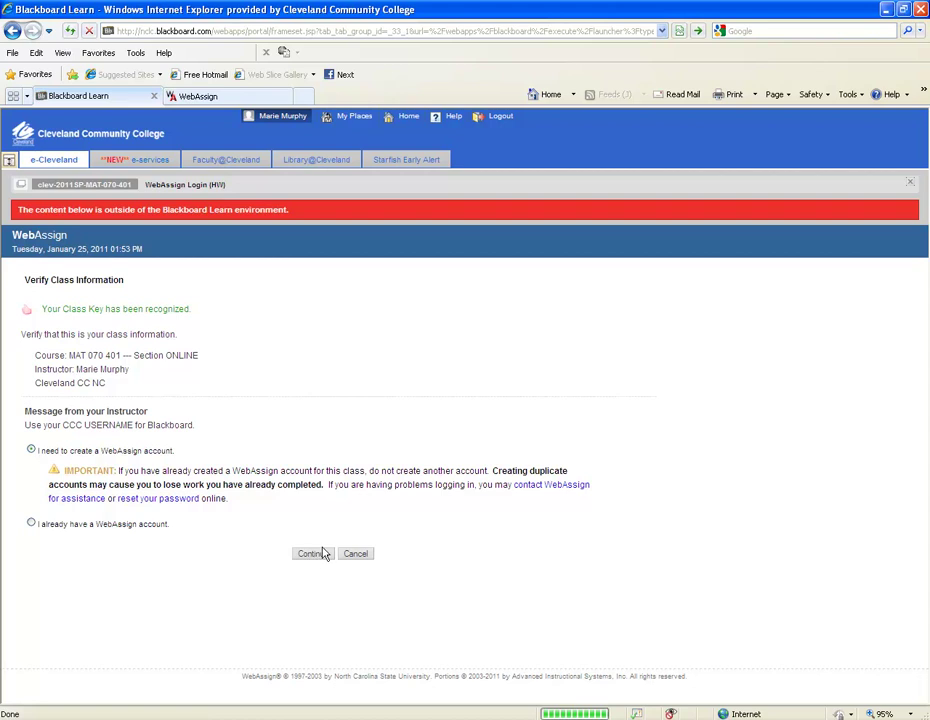
pyautogui.scroll(-1, 417, 388)
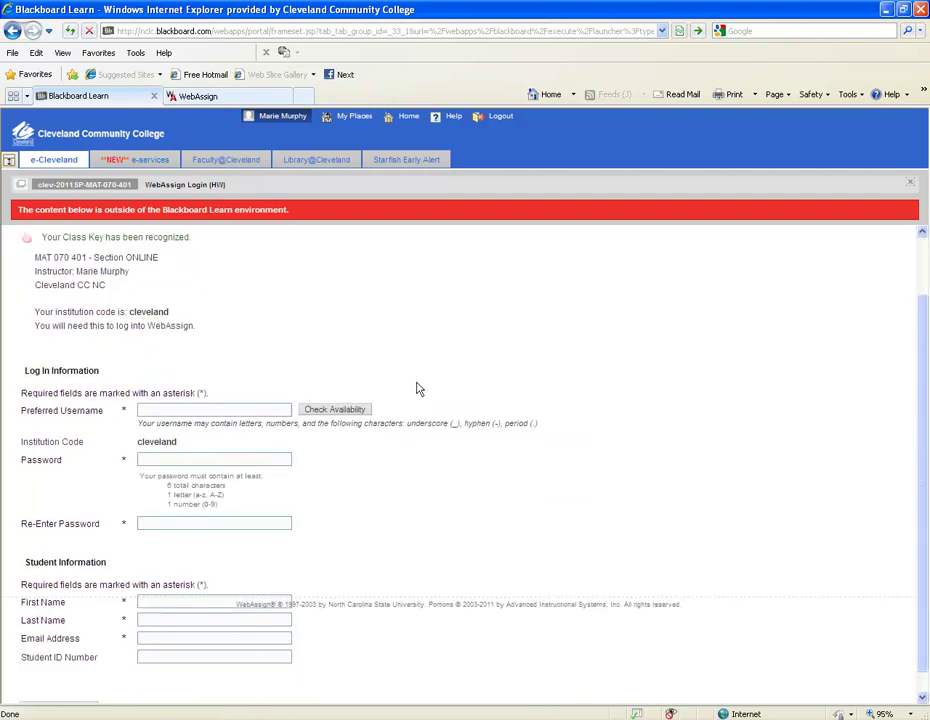
# Enter the preferred username and the account password
pyautogui.click(184, 409)
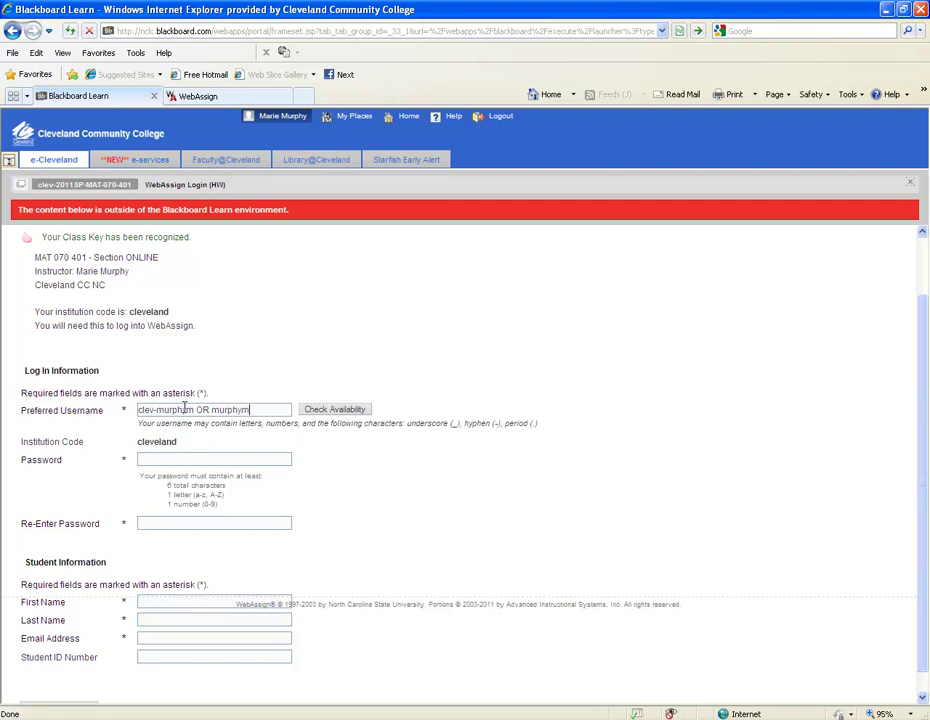
pyautogui.click(216, 460)
pyautogui.write('***')
pyautogui.press('BackSpace')
pyautogui.press('BackSpace')
pyautogui.press('BackSpace')
pyautogui.write('********')
pyautogui.click(221, 523)
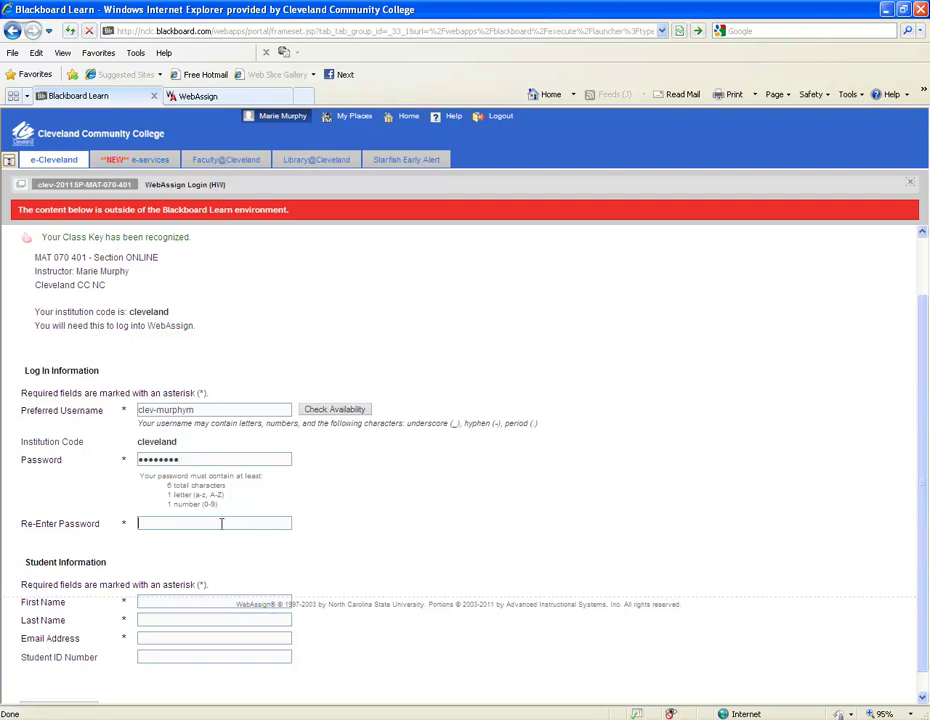
pyautogui.write('********')
# Fill in the student's first name, last name, college e-mail address and student ID number
pyautogui.click(144, 602)
pyautogui.click(142, 620)
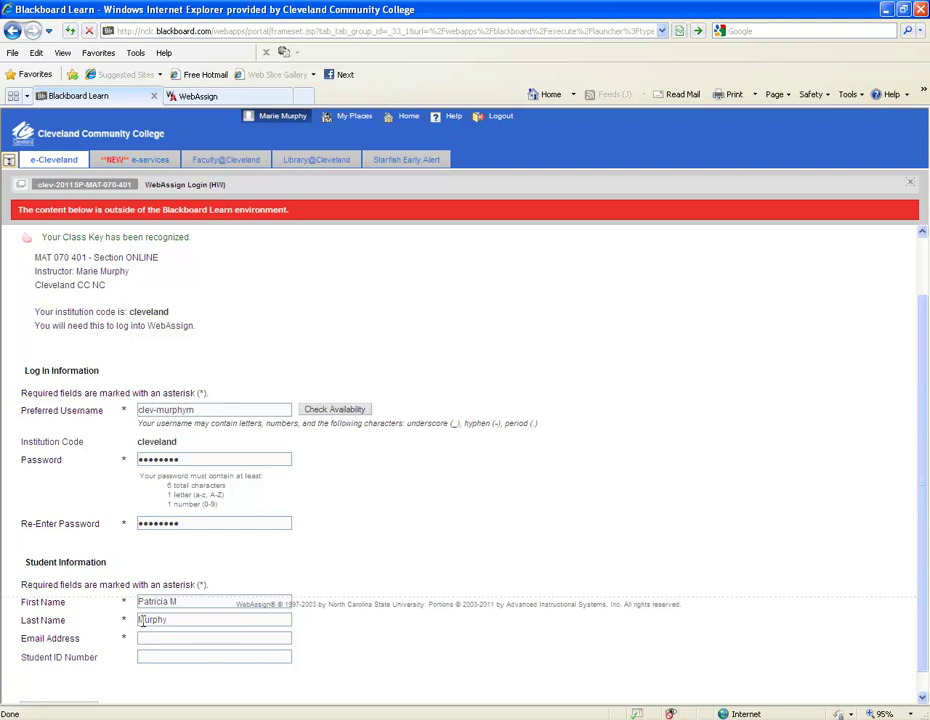
pyautogui.click(145, 638)
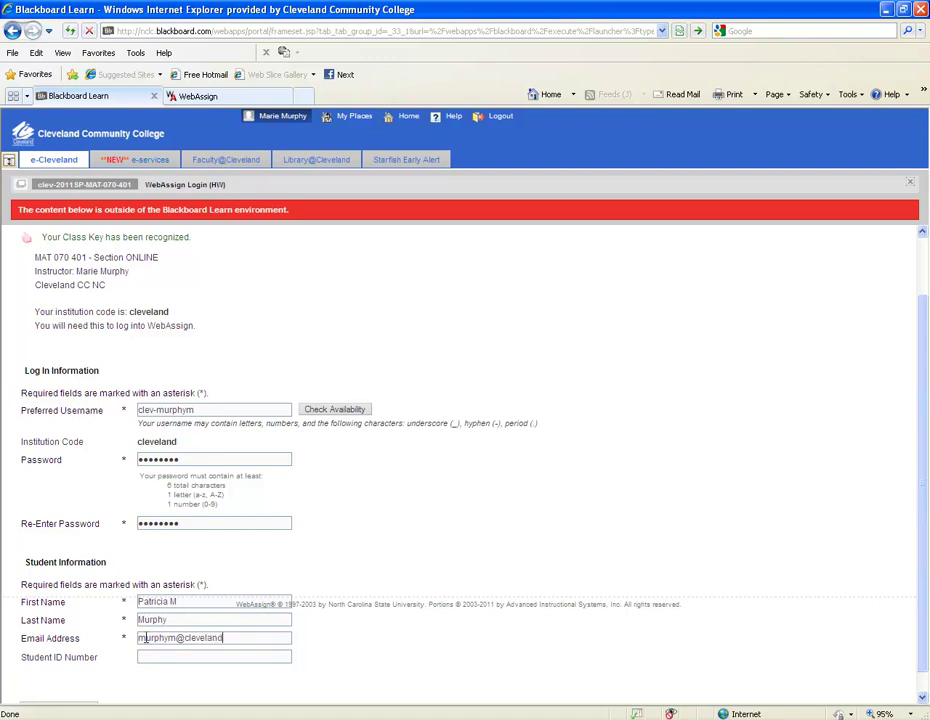
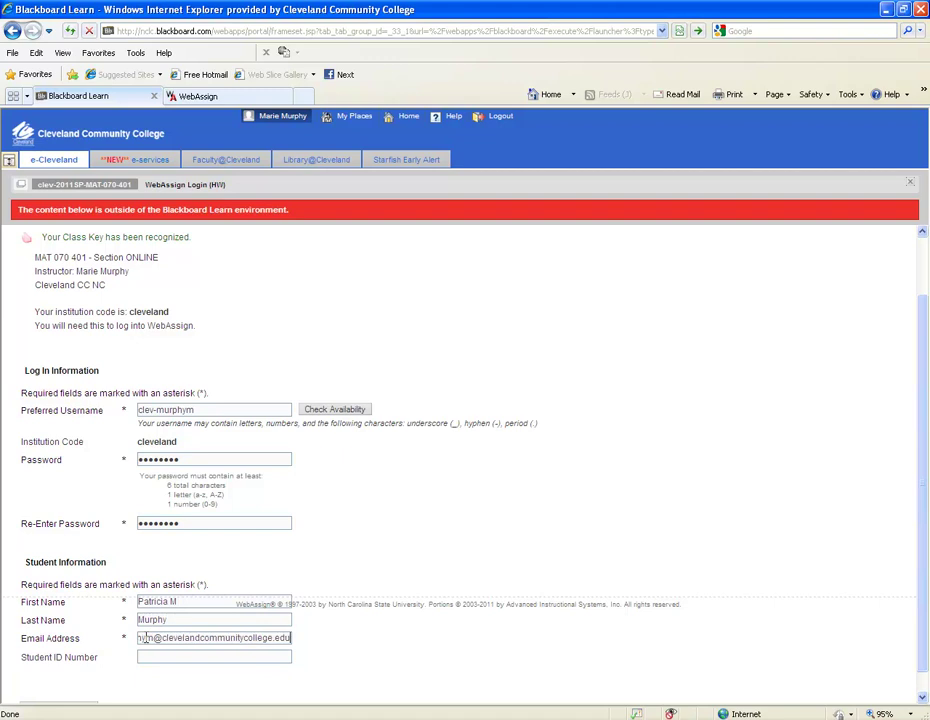
pyautogui.click(173, 657)
pyautogui.scroll(-2, 501, 487)
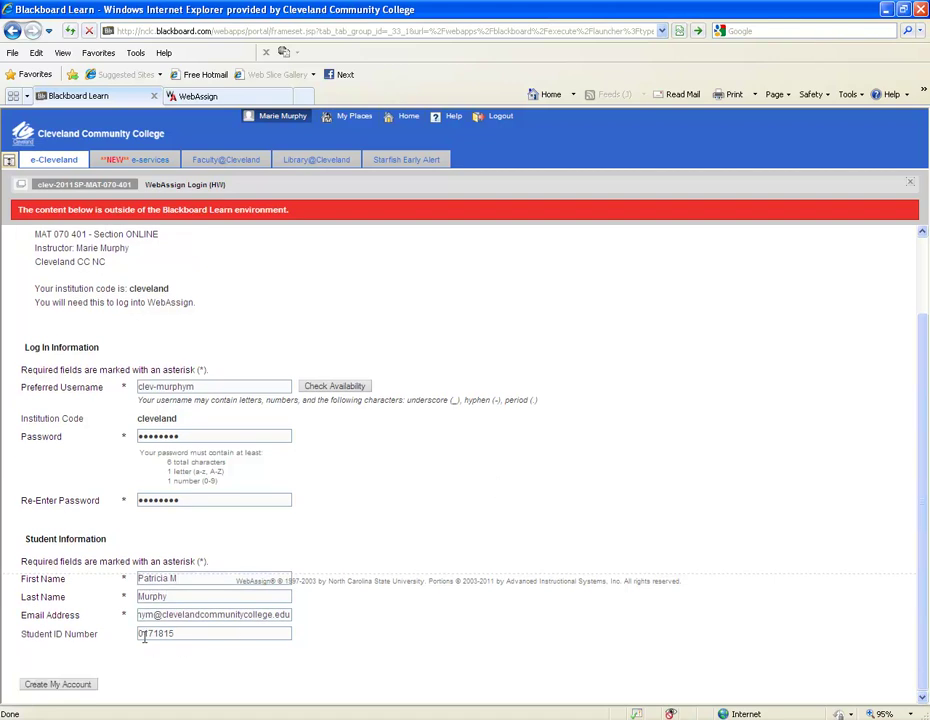
# Create the account and log in with it from the Account Created page
pyautogui.click(60, 684)
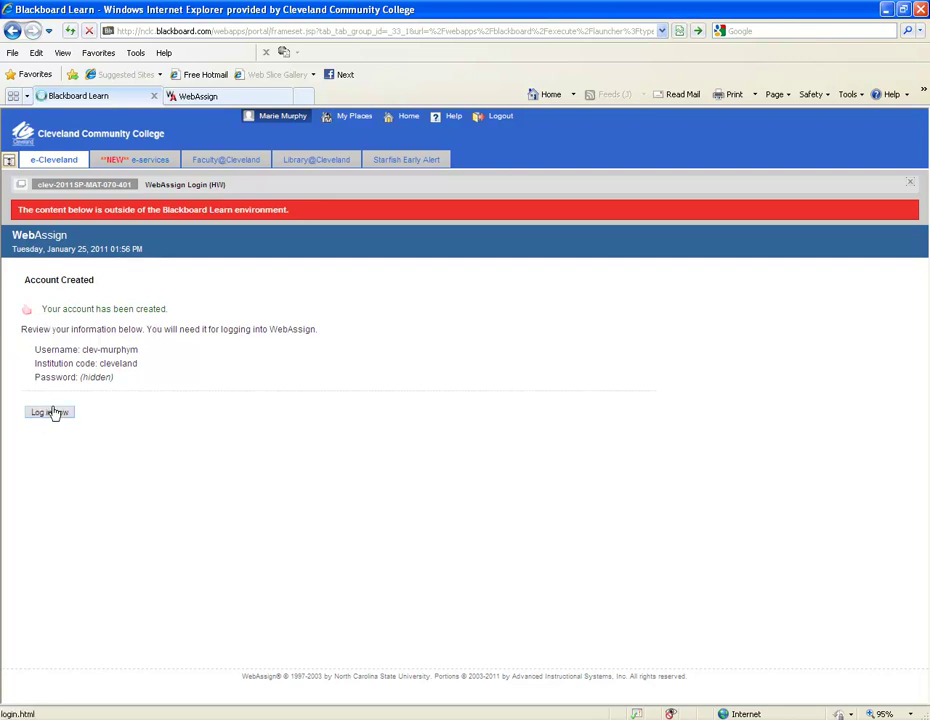
pyautogui.click(52, 413)
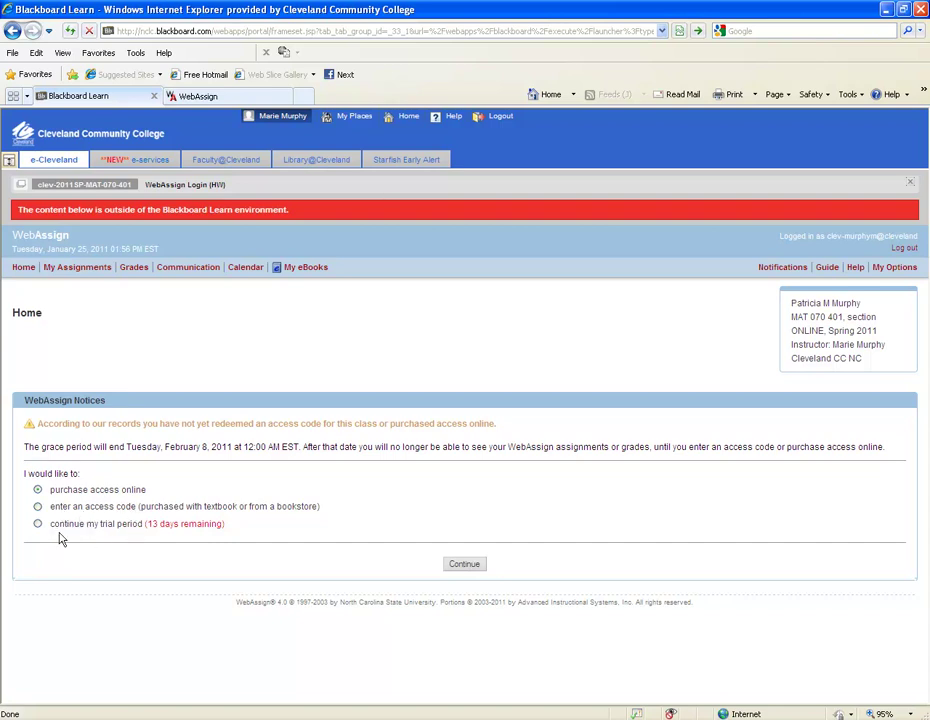
# Try entering a Seeds Online access code, then switch back to continuing the trial period
pyautogui.click(38, 525)
pyautogui.click(38, 508)
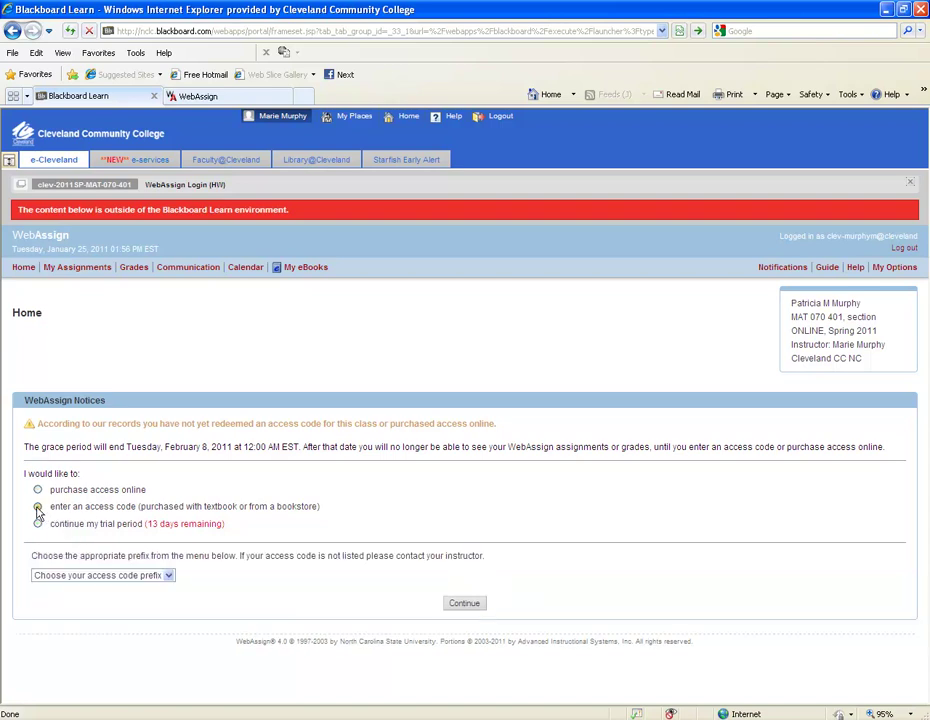
pyautogui.click(169, 576)
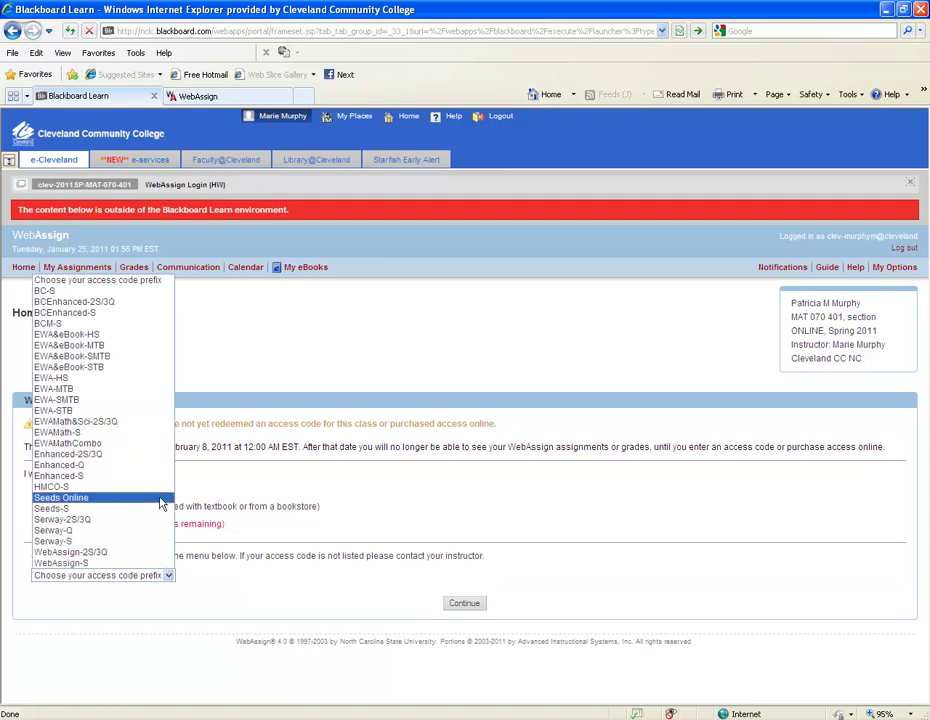
pyautogui.click(168, 498)
pyautogui.click(196, 575)
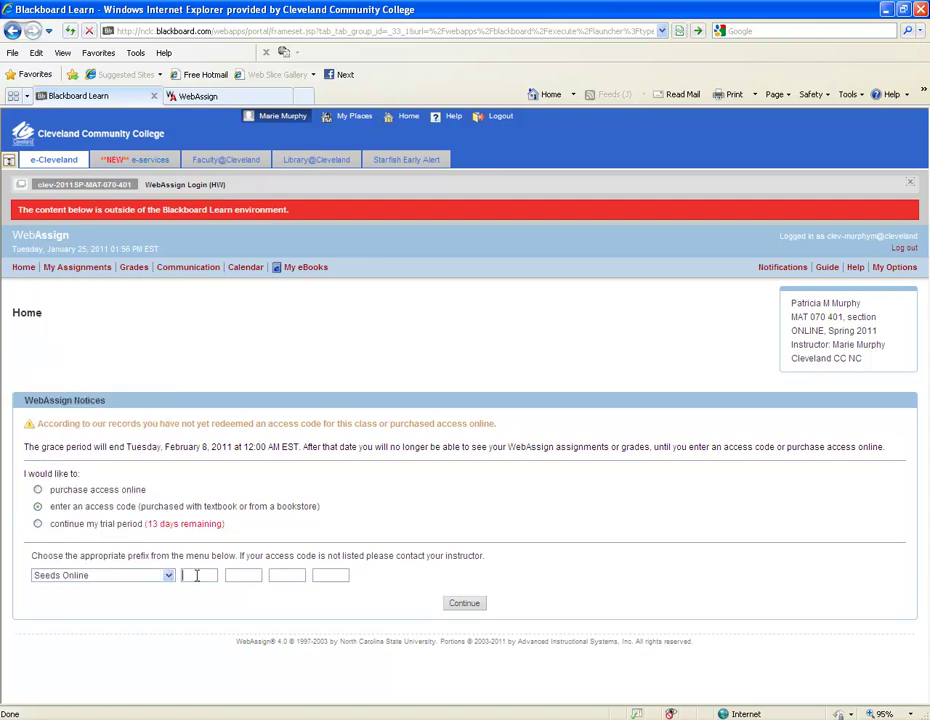
pyautogui.write('00000')
pyautogui.click(39, 491)
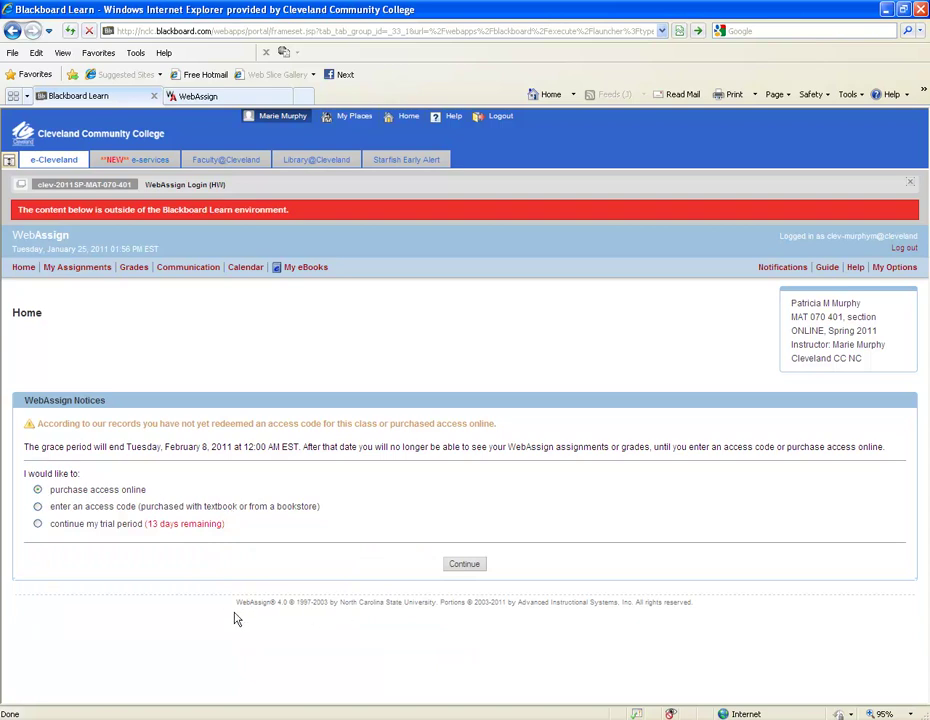
pyautogui.click(38, 524)
# Continue the trial, view the 1.1 Integers homework (0/78), and return to the course Home page
pyautogui.click(463, 567)
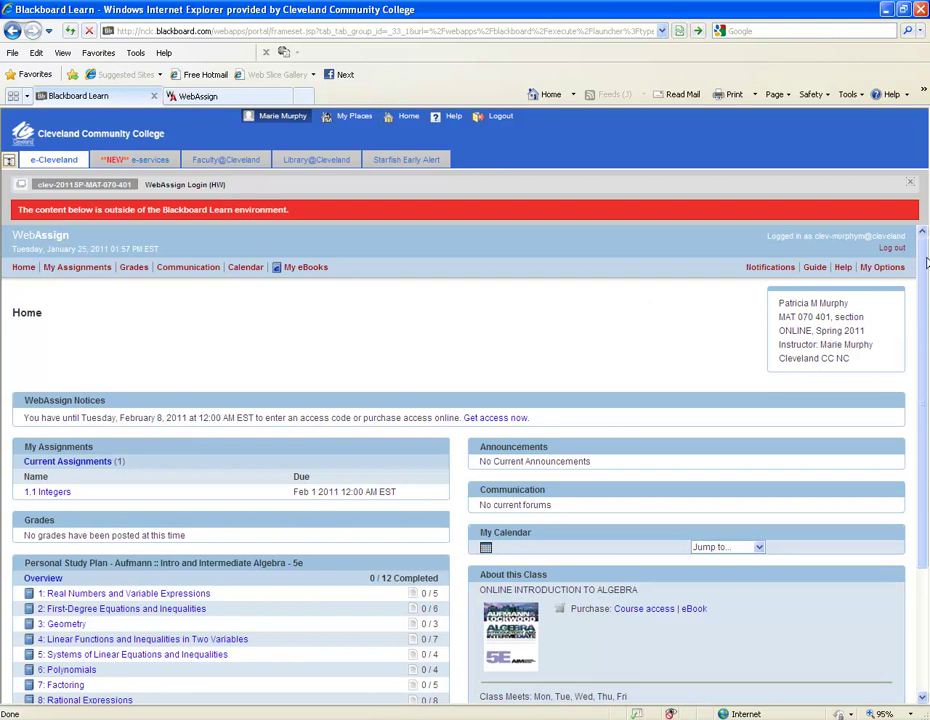
pyautogui.moveTo(924, 262); pyautogui.dragTo(924, 302)
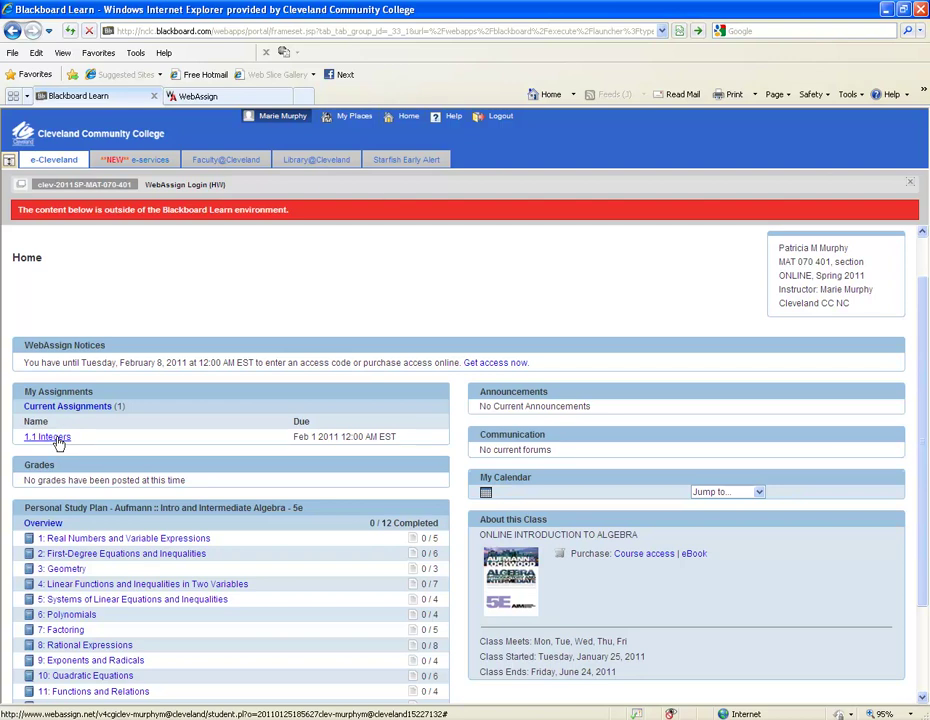
pyautogui.click(57, 440)
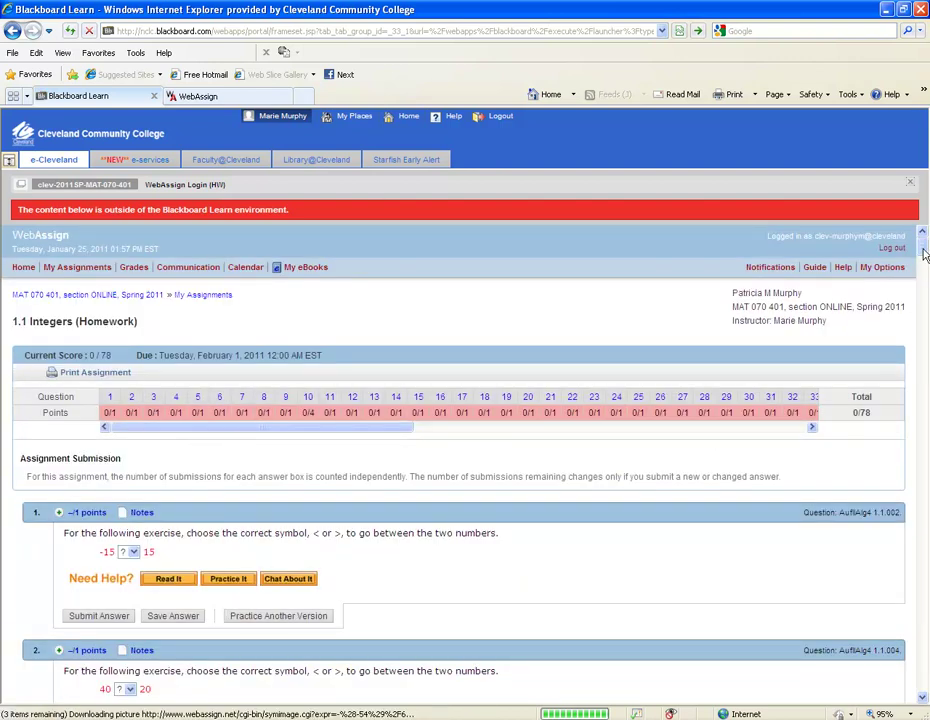
pyautogui.scroll(-2, 924, 250)
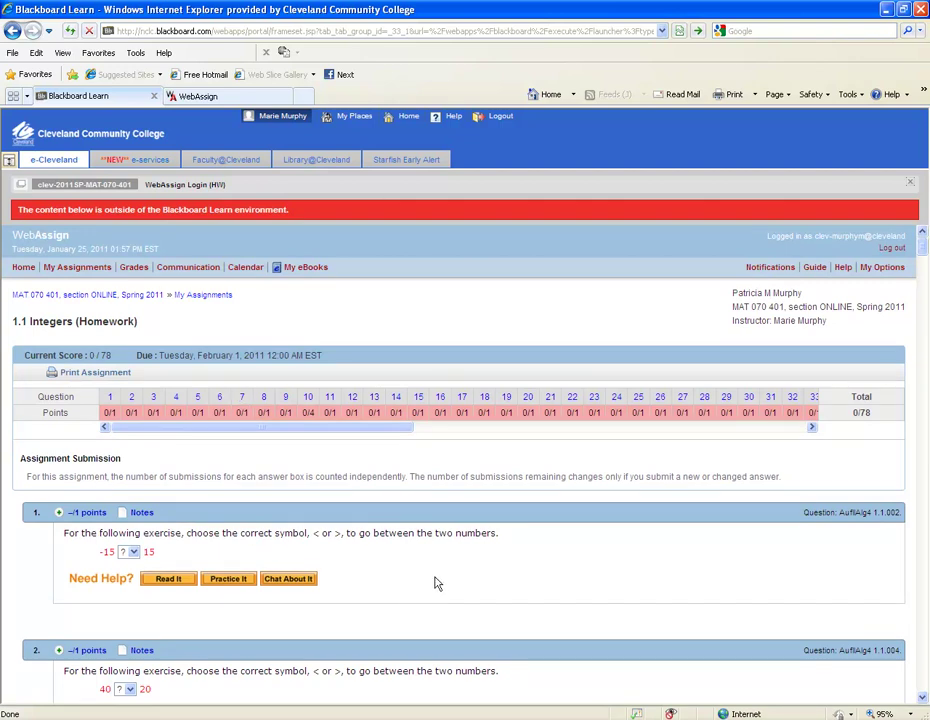
pyautogui.click(53, 296)
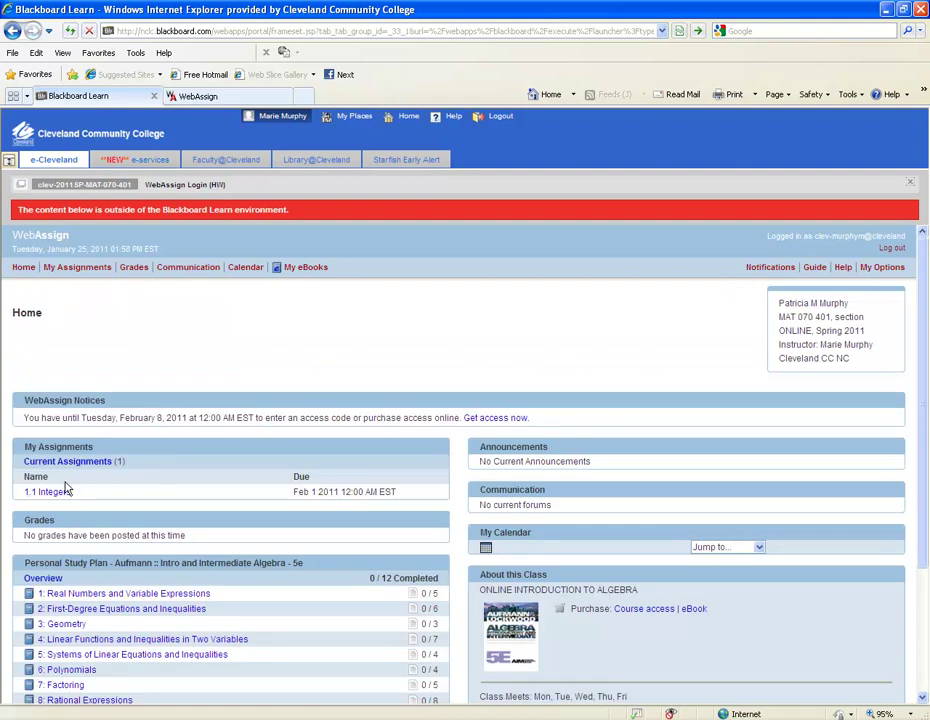
# In Resources, expand 'Aufmann :: Intro and Intermediate Algebra - 5e' and then chapter '1: Real Numbers and Variable Expressions'
pyautogui.scroll(-1, 304, 645)
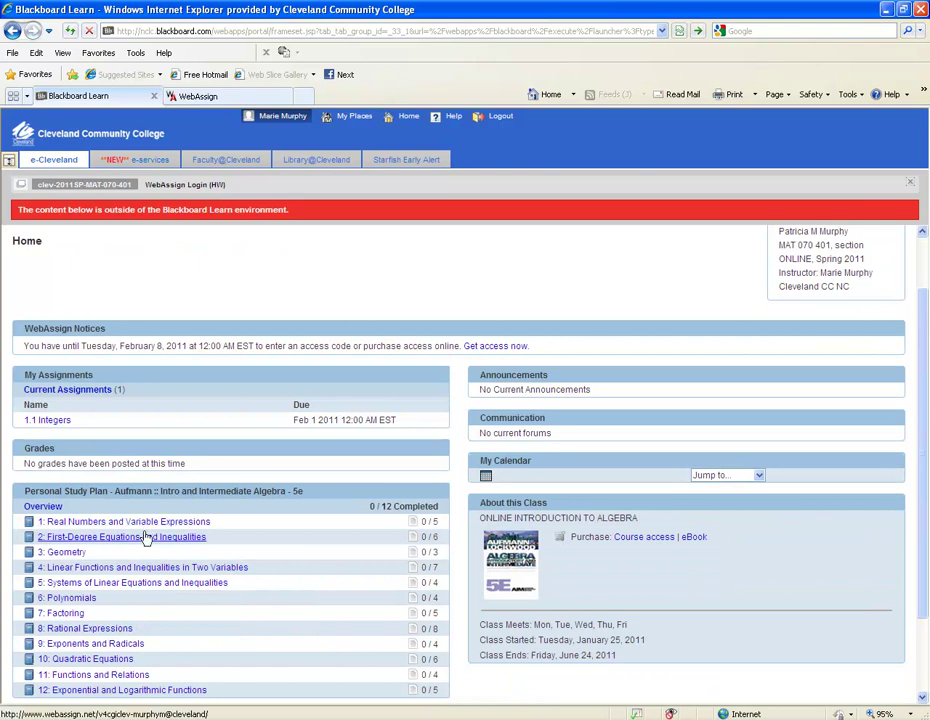
pyautogui.scroll(-1, 250, 557)
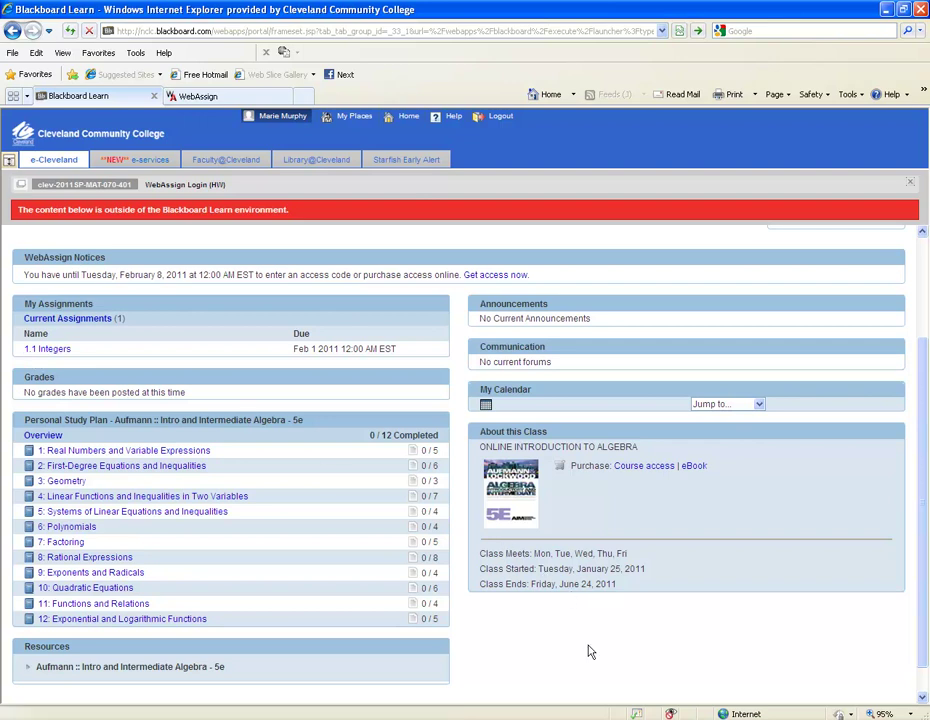
pyautogui.scroll(-1, 589, 650)
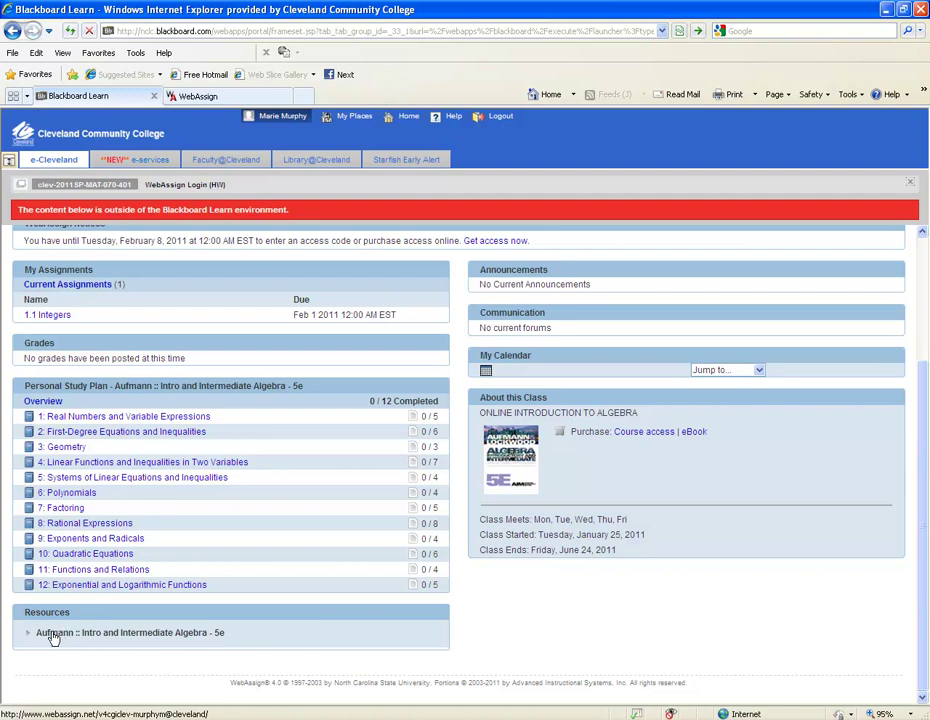
pyautogui.click(54, 634)
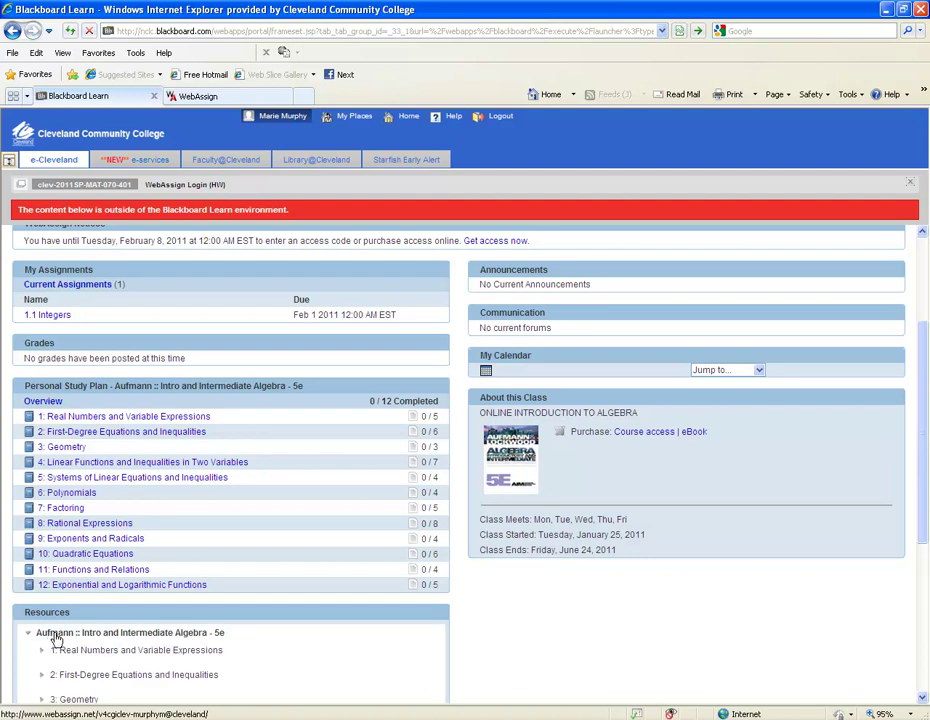
pyautogui.scroll(-5, 424, 624)
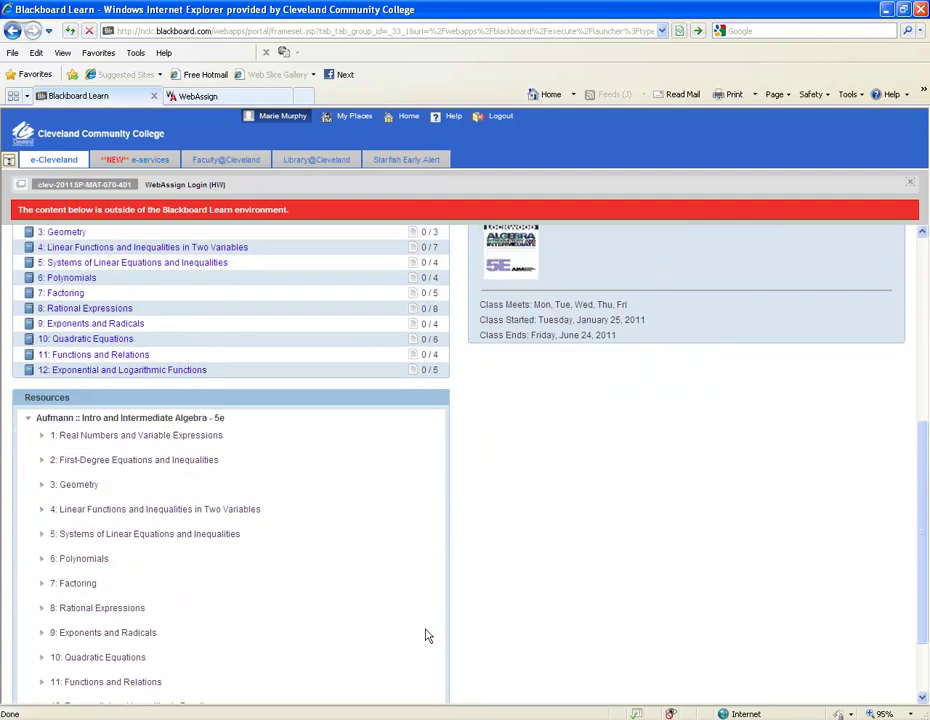
pyautogui.click(140, 438)
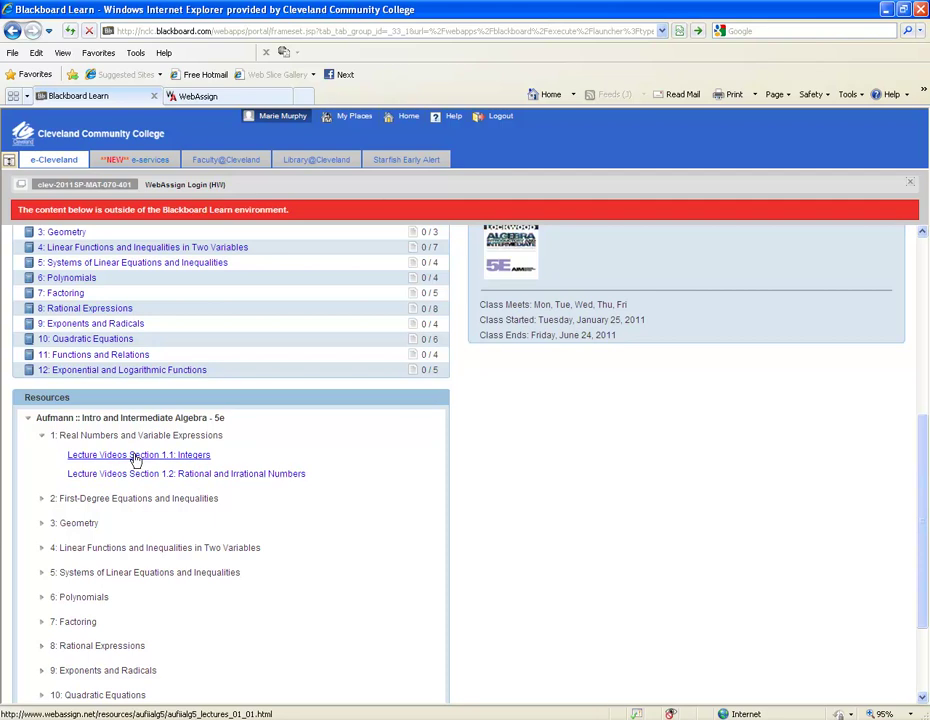
pyautogui.click(136, 458)
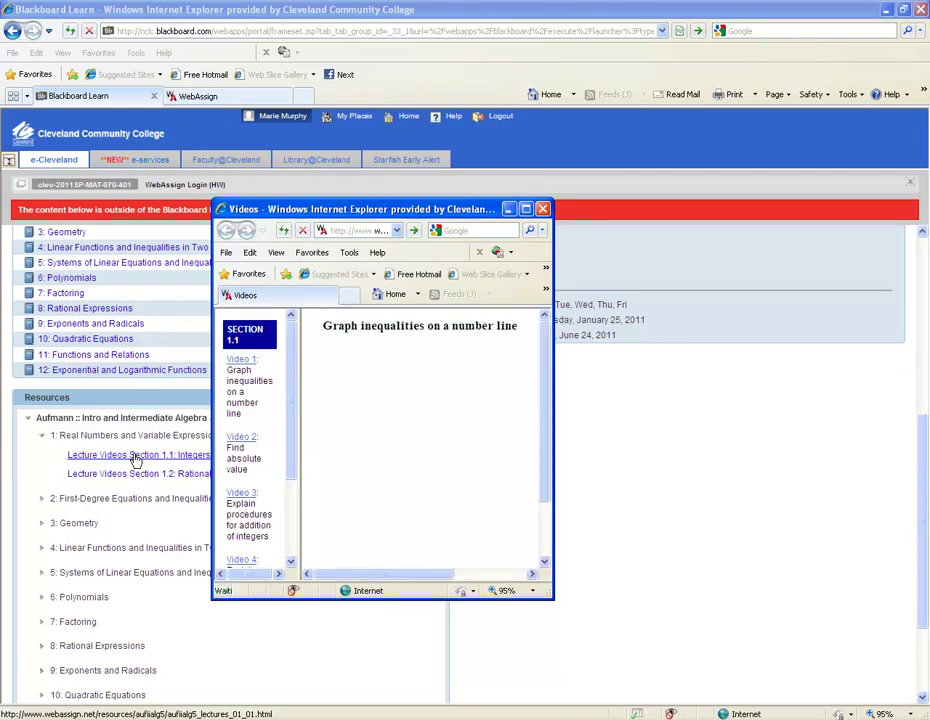
pyautogui.click(525, 209)
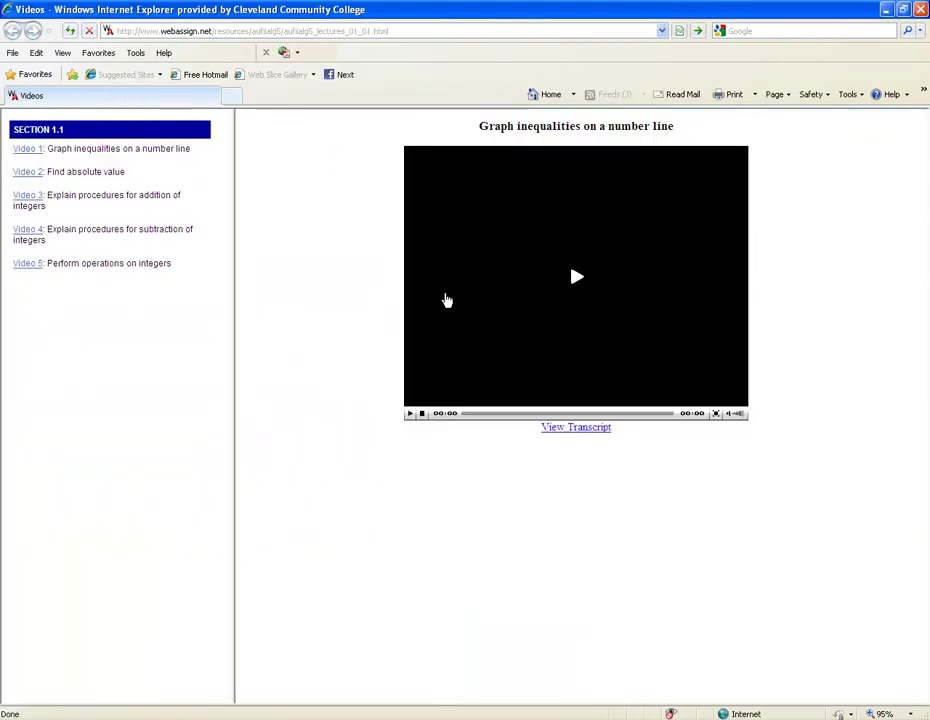
pyautogui.click(575, 279)
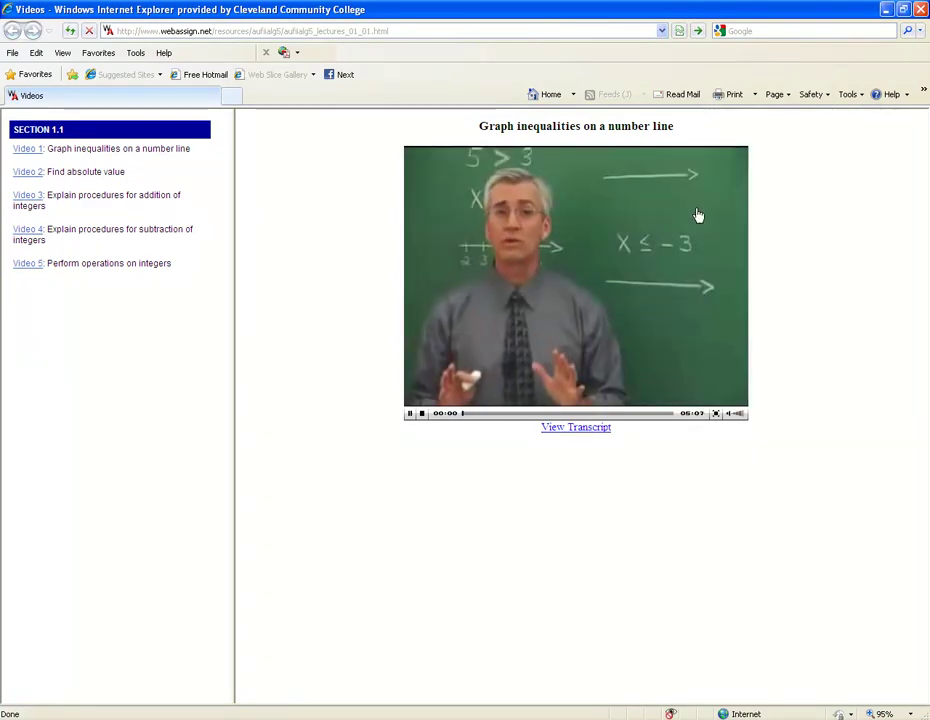
pyautogui.click(922, 10)
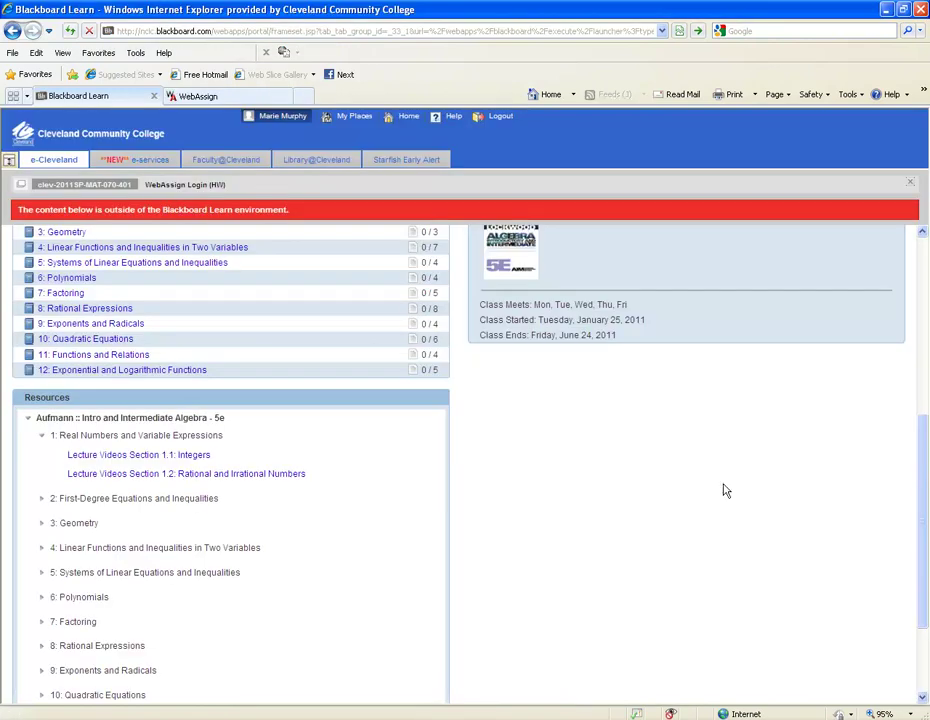
# Return to the Blackboard course and open Course Information under ORIENTATION & Course Info
pyautogui.moveTo(919, 463); pyautogui.dragTo(922, 278)
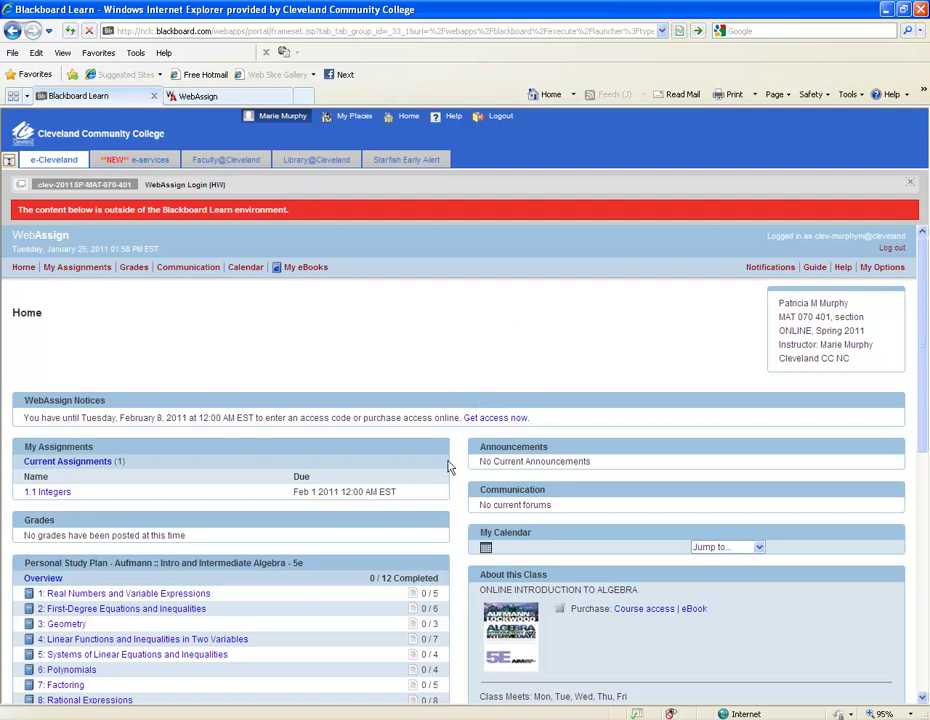
pyautogui.click(82, 186)
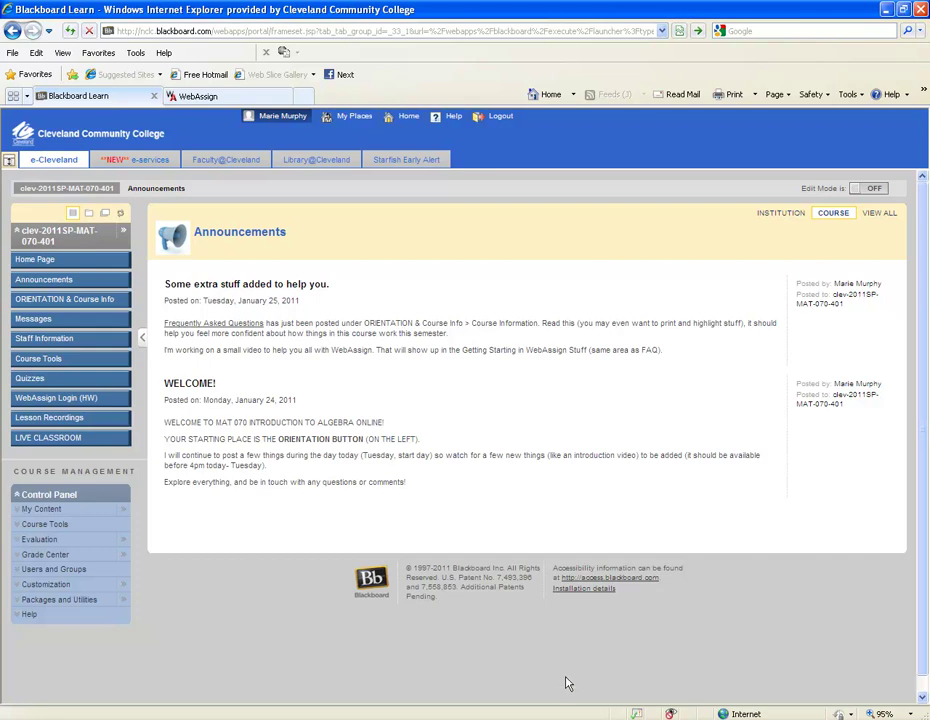
pyautogui.click(80, 301)
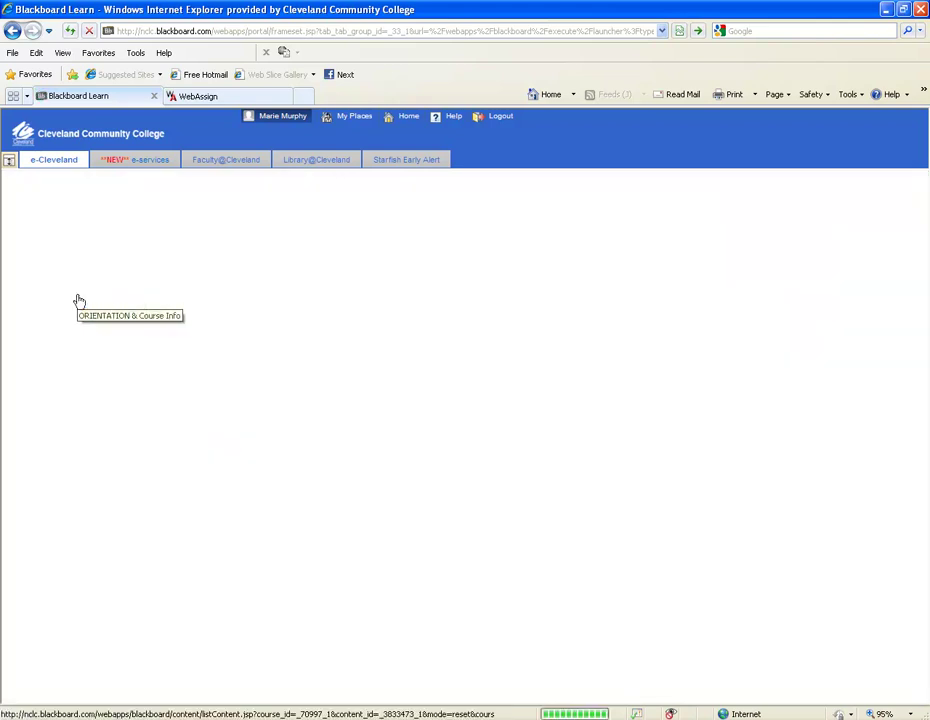
pyautogui.click(239, 317)
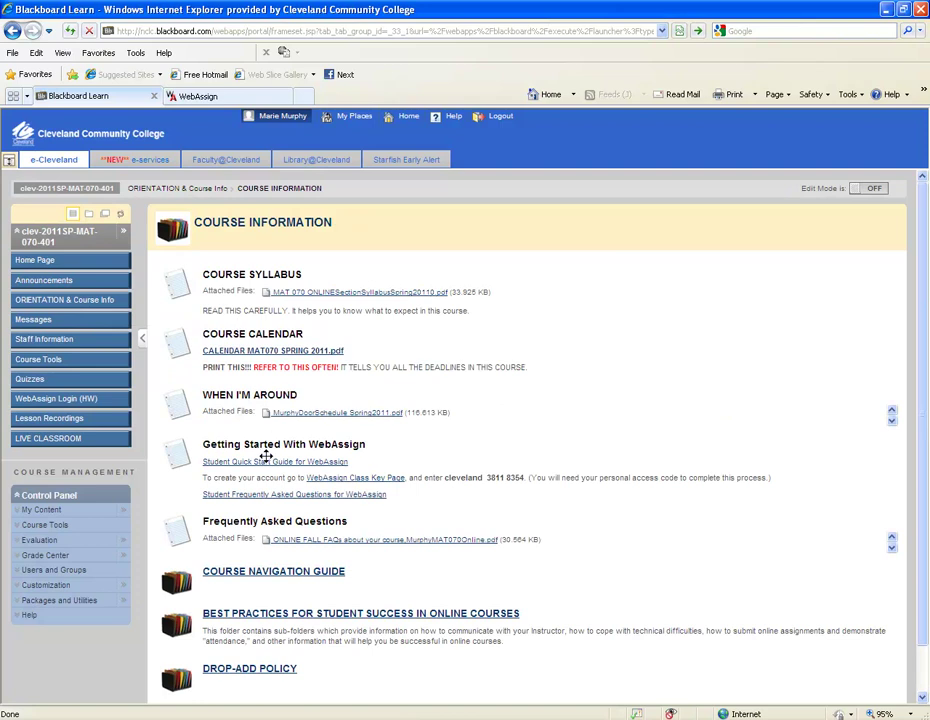